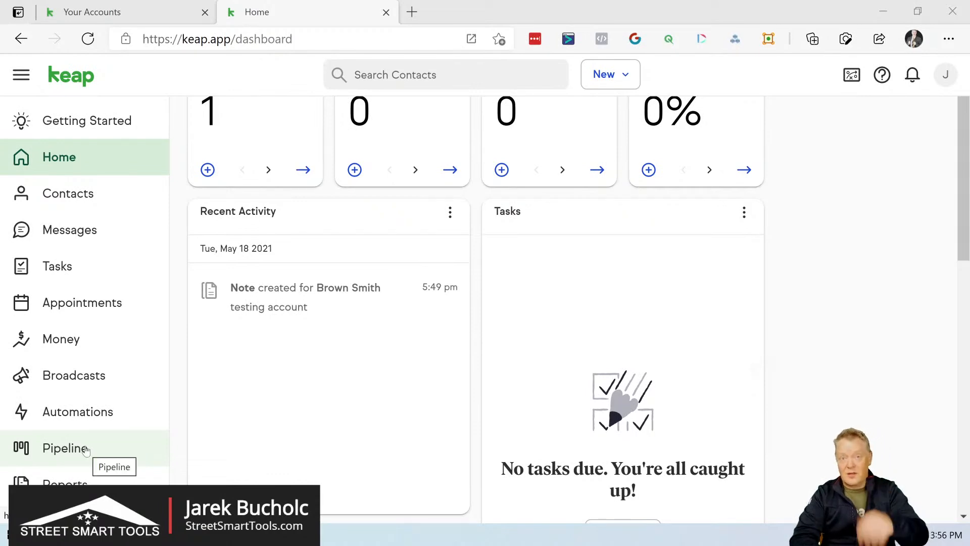
- Start a new pipeline from the Sales pipeline template in the pipeline management area
{"action": "left_click", "coordinate": [86, 449]}
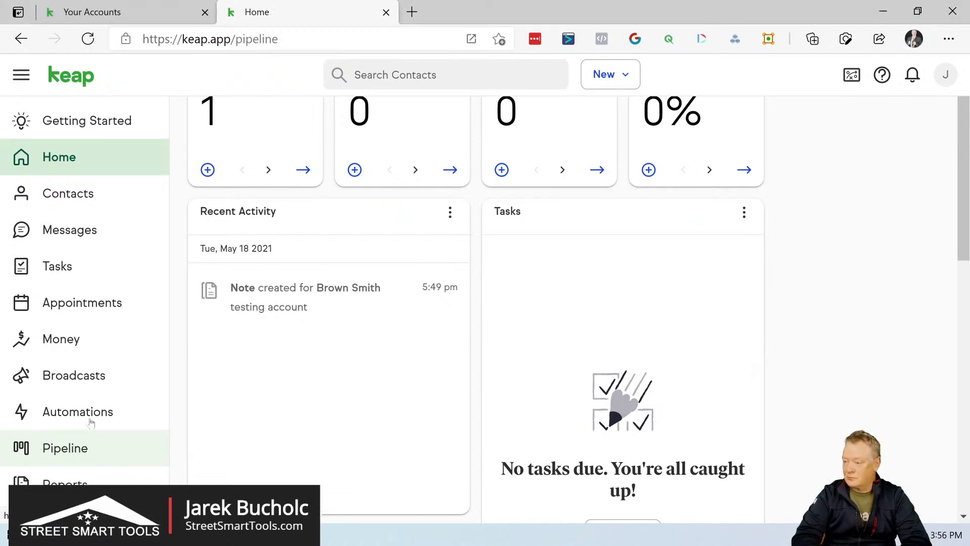
{"action": "left_click", "coordinate": [59, 448]}
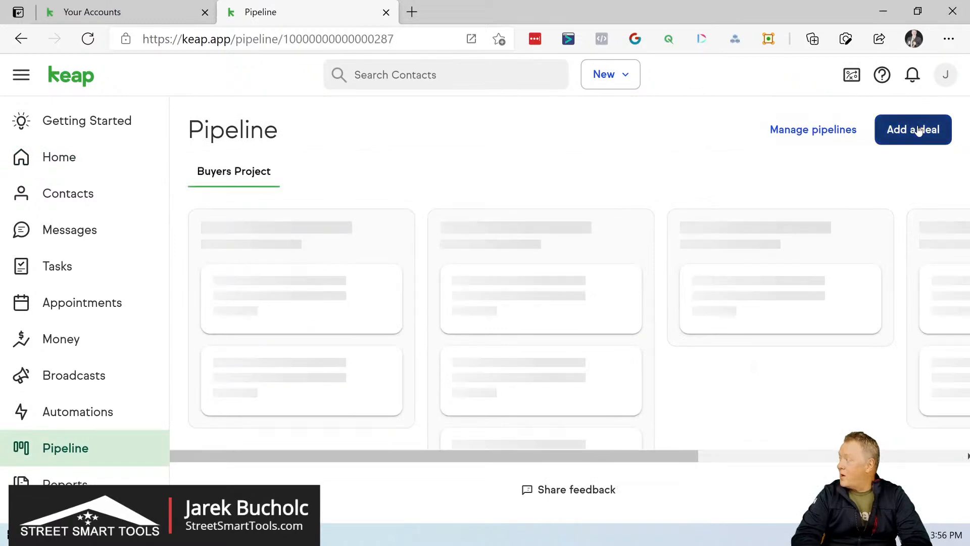
{"action": "left_click", "coordinate": [833, 132]}
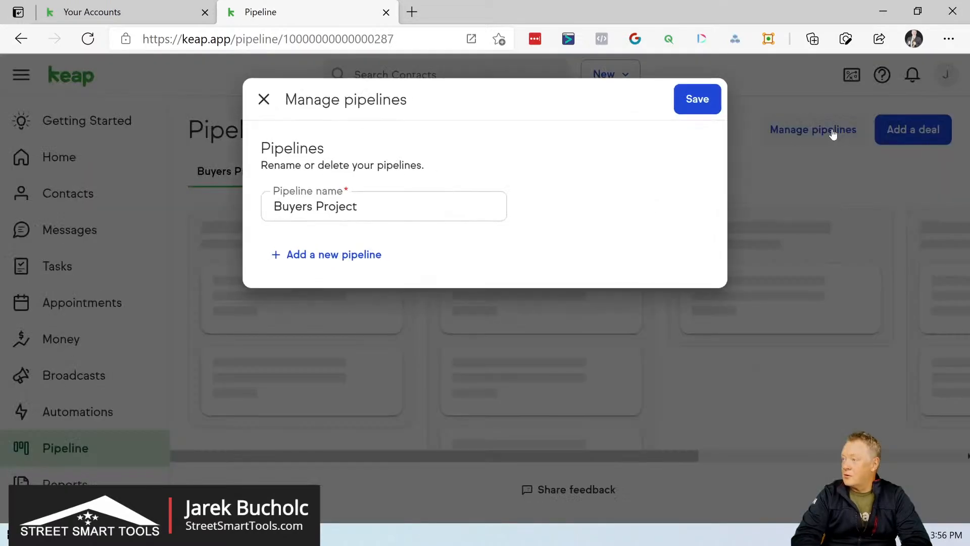
{"action": "left_click", "coordinate": [342, 256]}
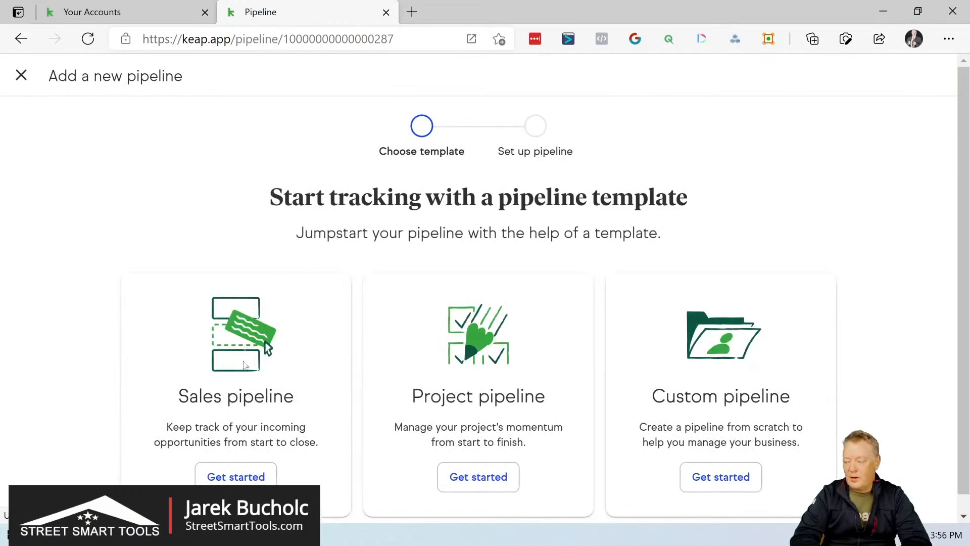
{"action": "left_click", "coordinate": [228, 477]}
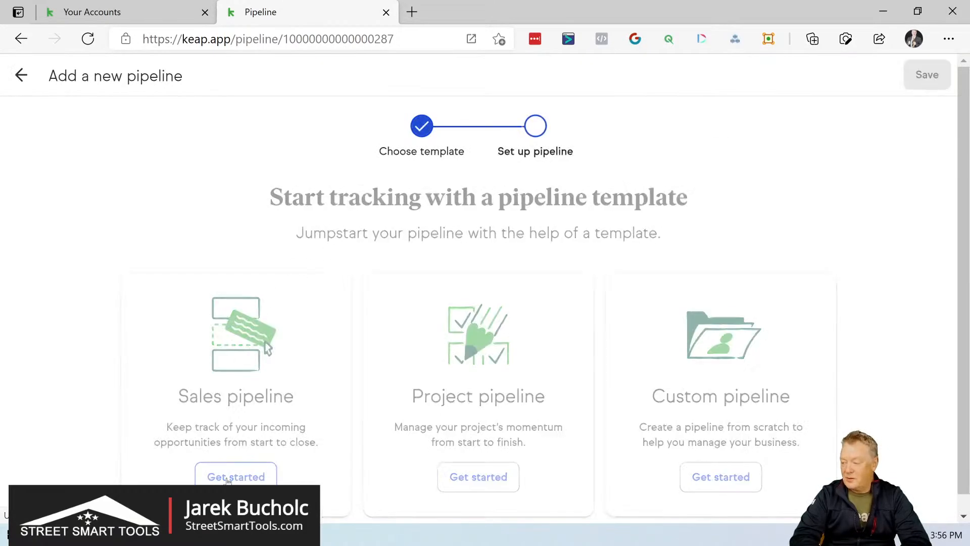
- Name the pipeline "Buyers" and capitalize the first stage's name as "New Leads"
{"action": "left_click_drag", "start_coordinate": [392, 301], "coordinate": [288, 309]}
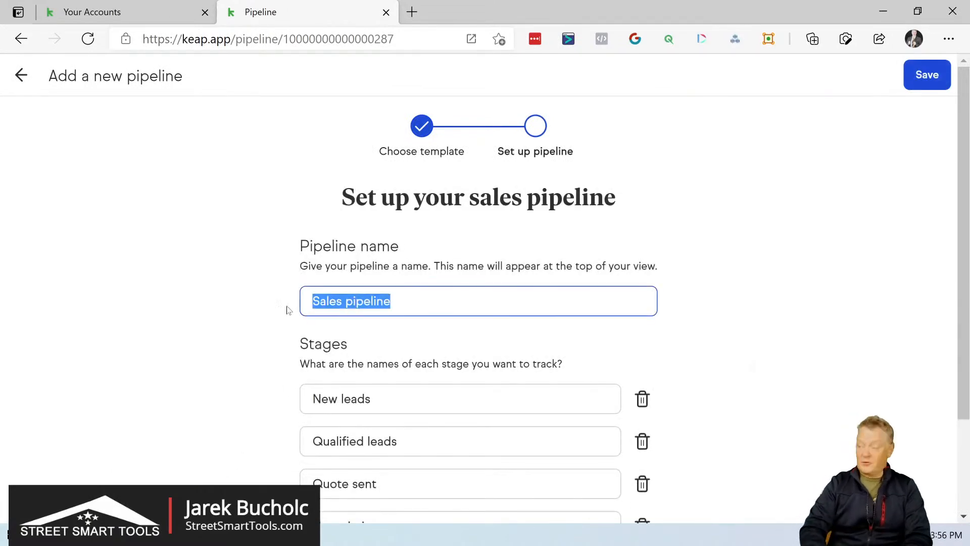
{"action": "type", "text": "Buyers"}
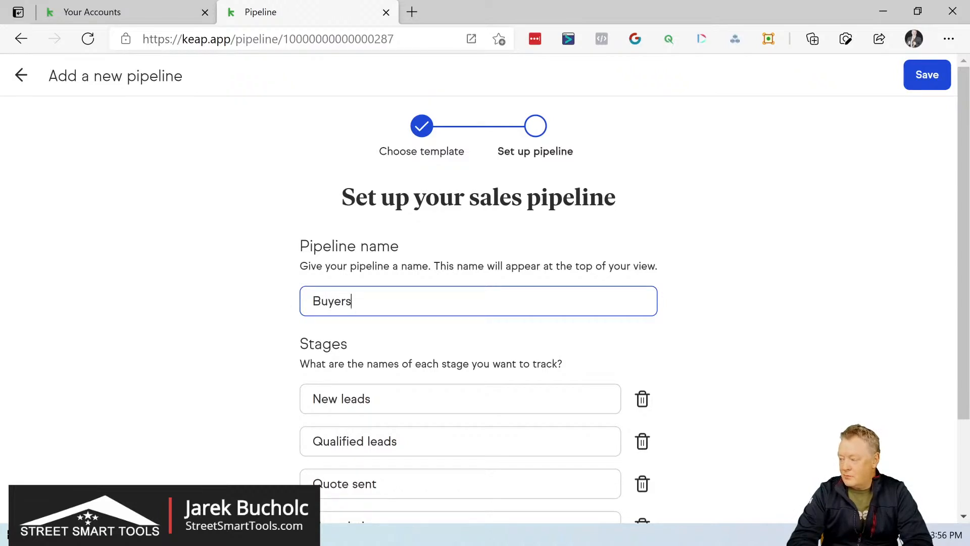
{"action": "left_click", "coordinate": [373, 399]}
{"action": "left_click", "coordinate": [344, 399]}
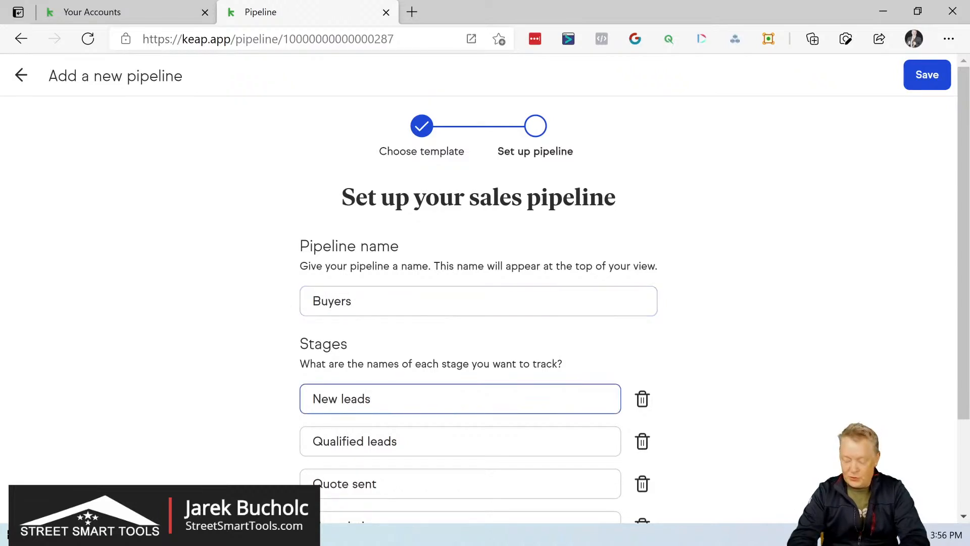
{"action": "key", "text": "Delete"}
{"action": "type", "text": "L"}
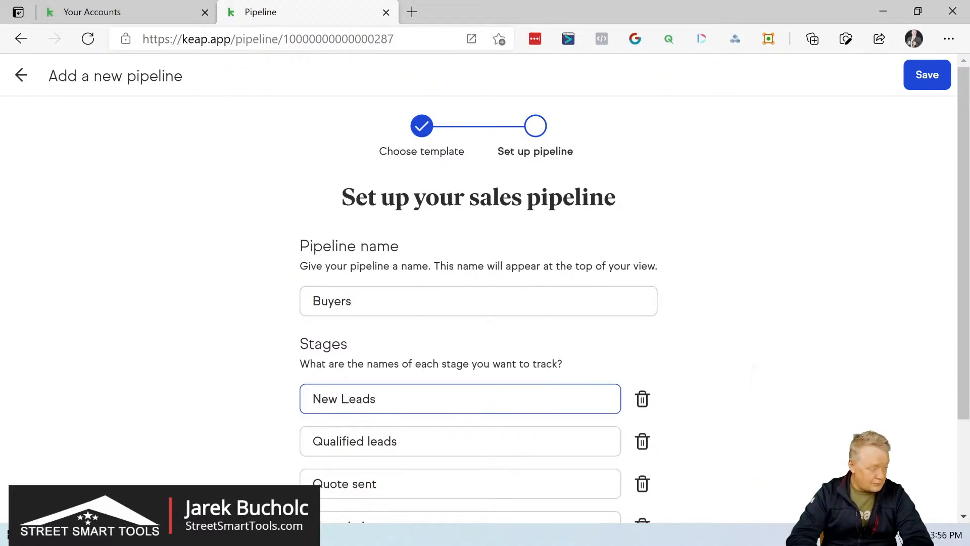
- Rename the second stage, Qualified leads, to "Verification"
{"action": "left_click_drag", "start_coordinate": [399, 441], "coordinate": [290, 447]}
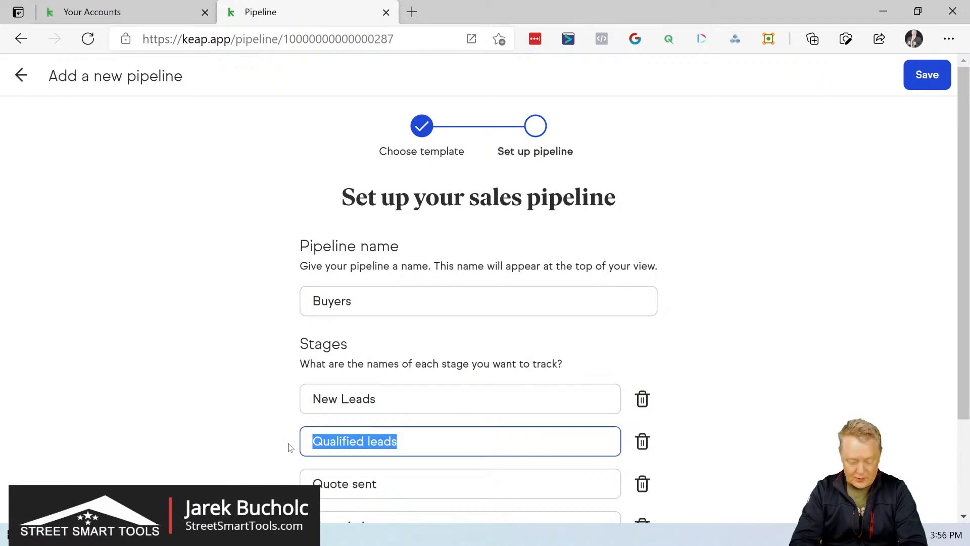
{"action": "type", "text": "Verification"}
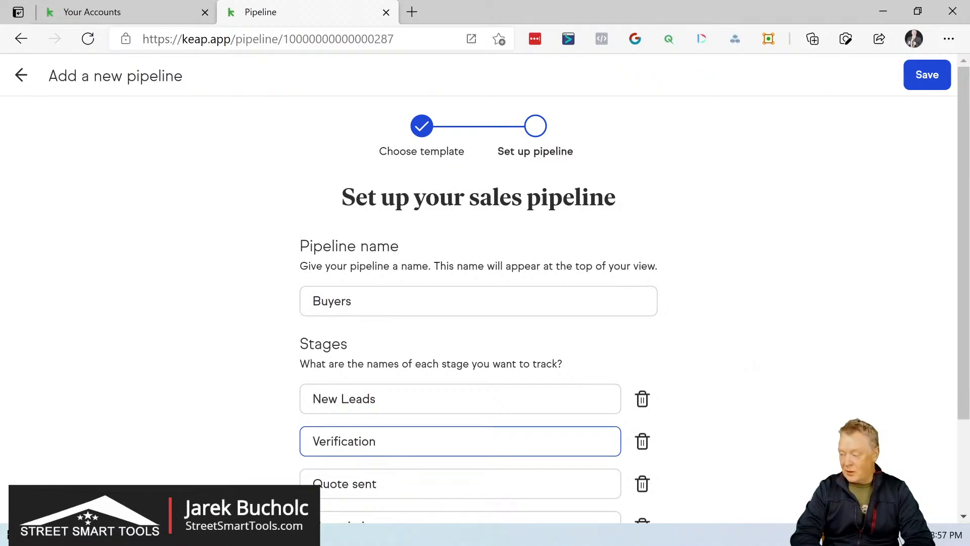
- Rename the third stage, Quote sent, to "A Pre Qualified", correcting its spelling
{"action": "left_click_drag", "start_coordinate": [380, 484], "coordinate": [311, 484]}
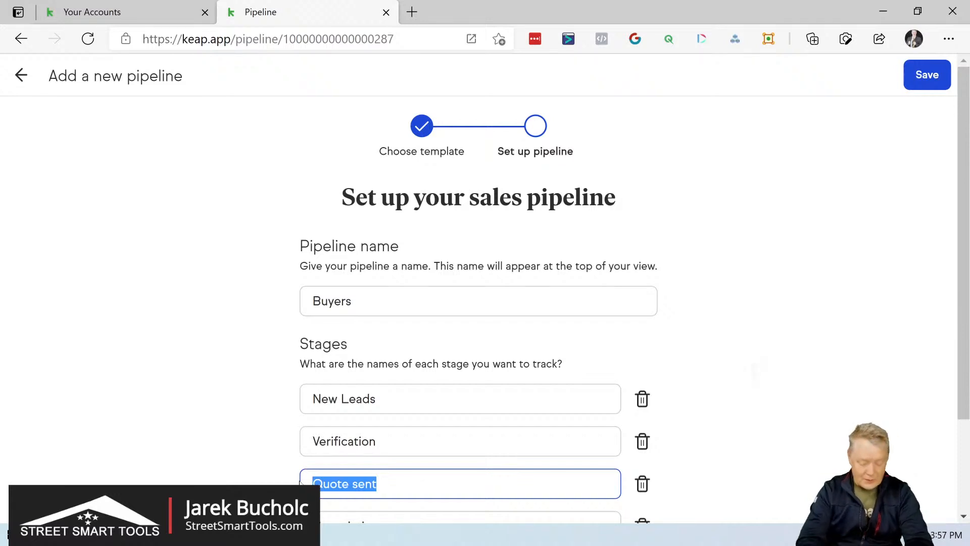
{"action": "type", "text": "A"}
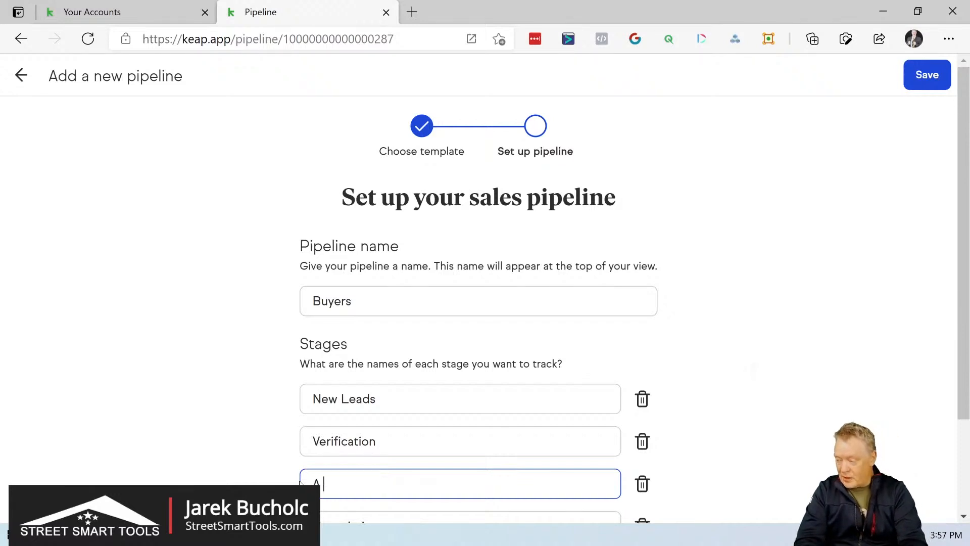
{"action": "type", "text": " Pre"}
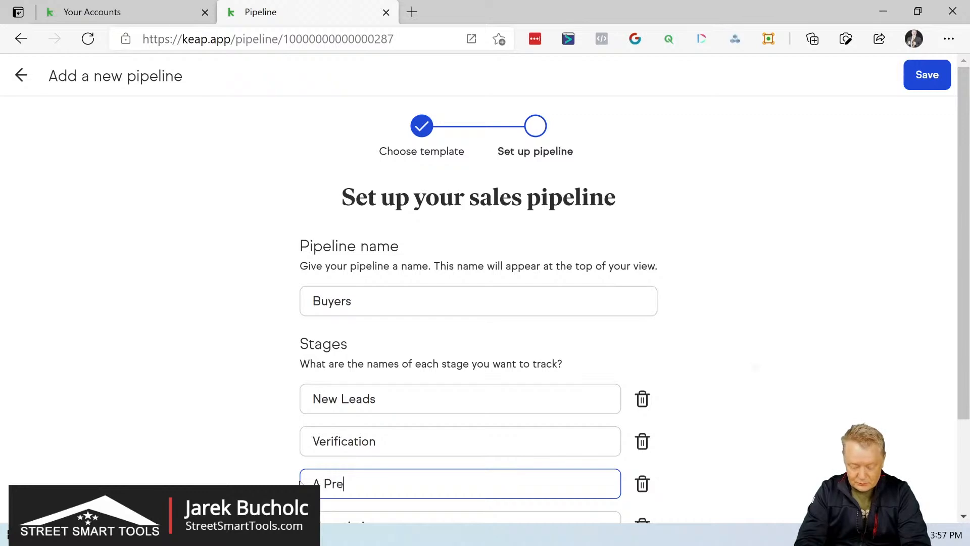
{"action": "type", "text": "qulified"}
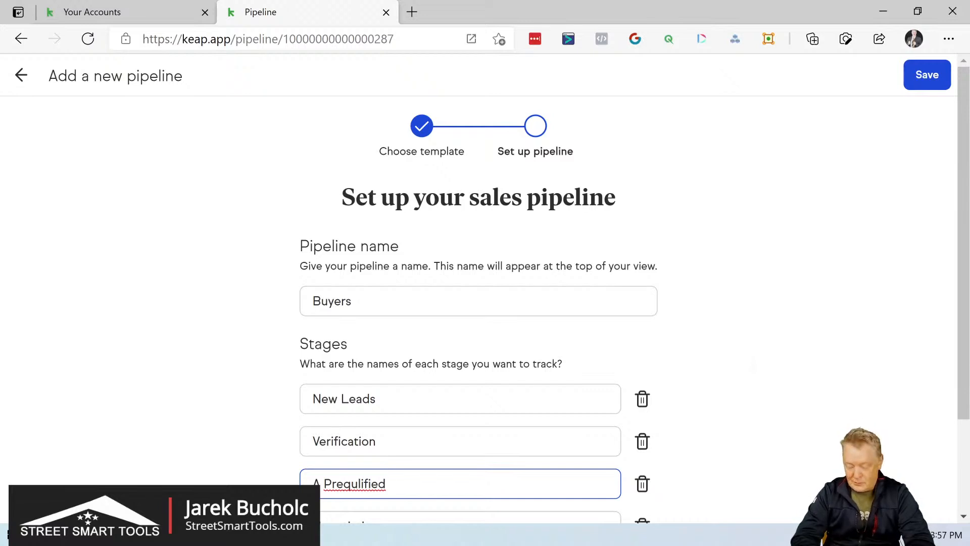
{"action": "key", "text": "Right"}
{"action": "key", "text": "BackSpace"}
{"action": "type", "text": "G"}
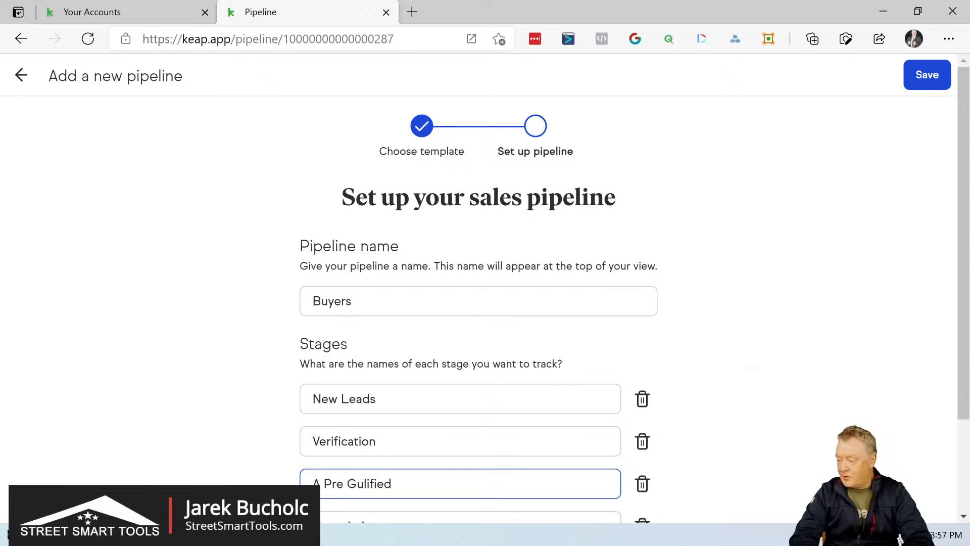
{"action": "key", "text": "BackSpace"}
{"action": "type", "text": "Q"}
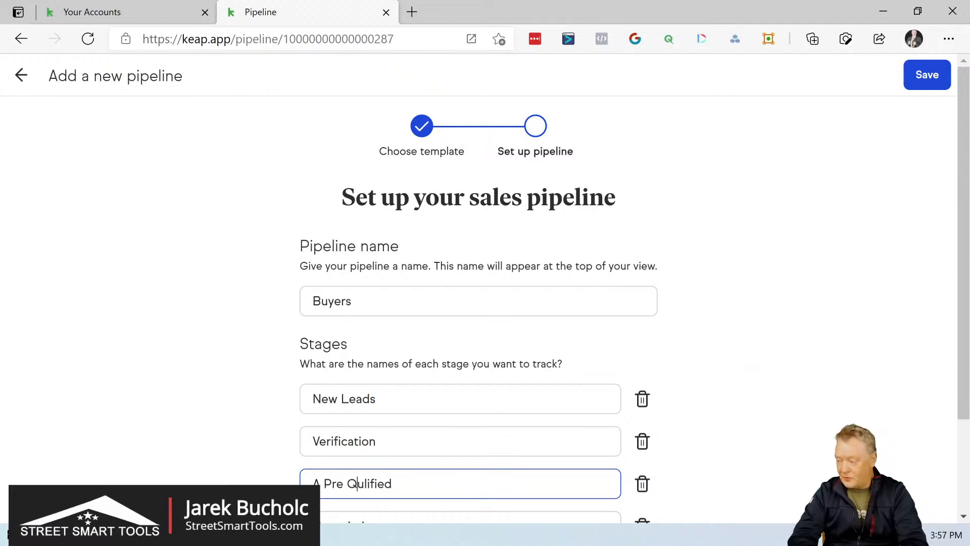
{"action": "scroll", "coordinate": [390, 412], "scroll_direction": "down", "scroll_amount": 2}
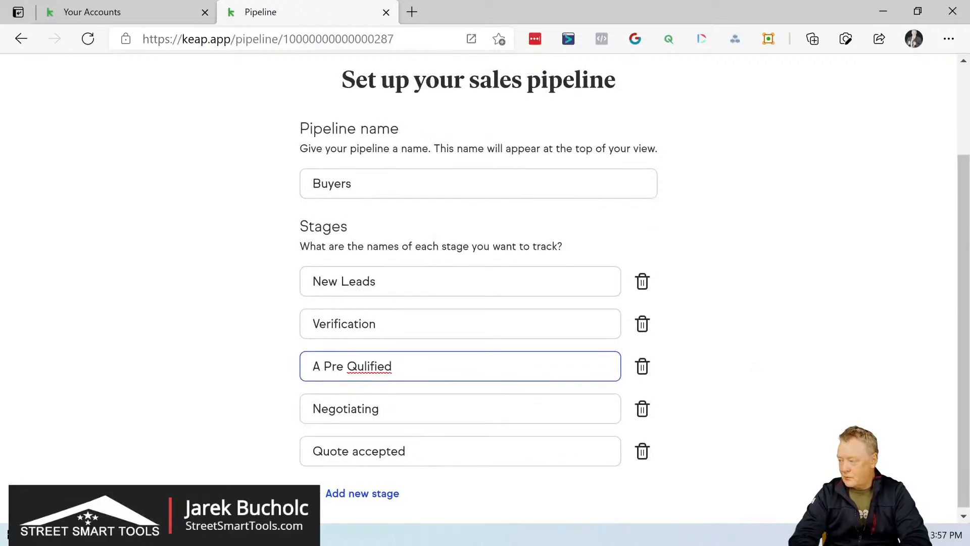
{"action": "double_click", "coordinate": [369, 366]}
{"action": "right_click", "coordinate": [376, 365]}
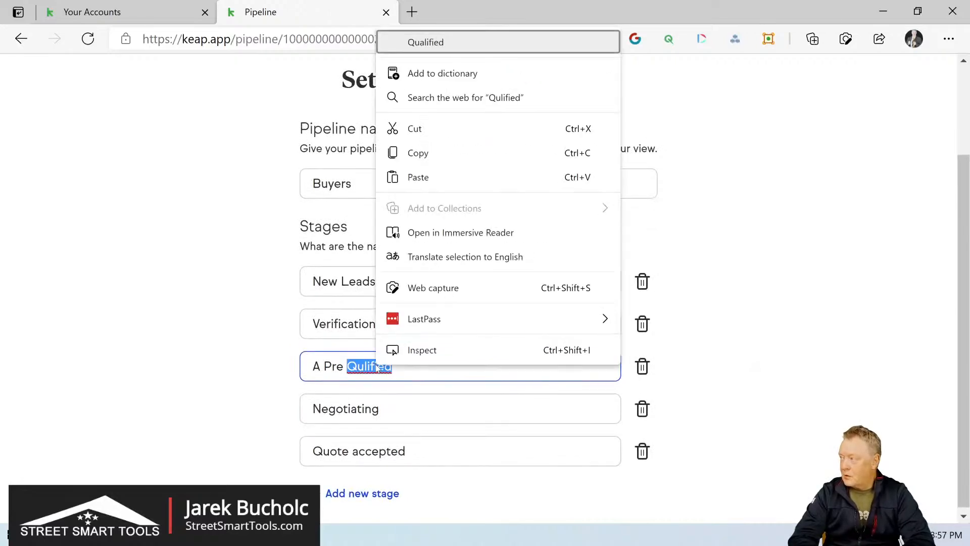
{"action": "left_click", "coordinate": [482, 44]}
- Rename the fourth stage, Negotiating, to "Documentations"
{"action": "left_click_drag", "start_coordinate": [380, 408], "coordinate": [278, 418]}
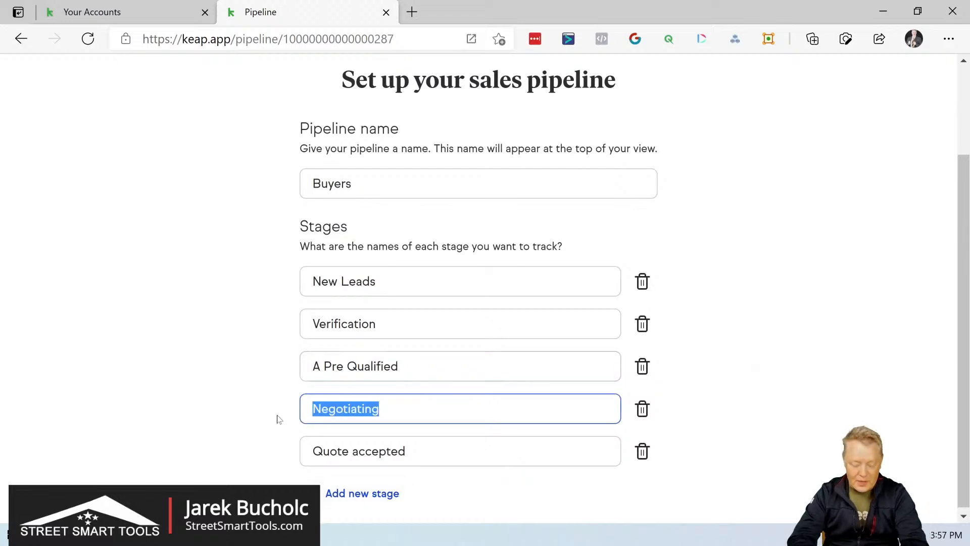
{"action": "type", "text": "Do"}
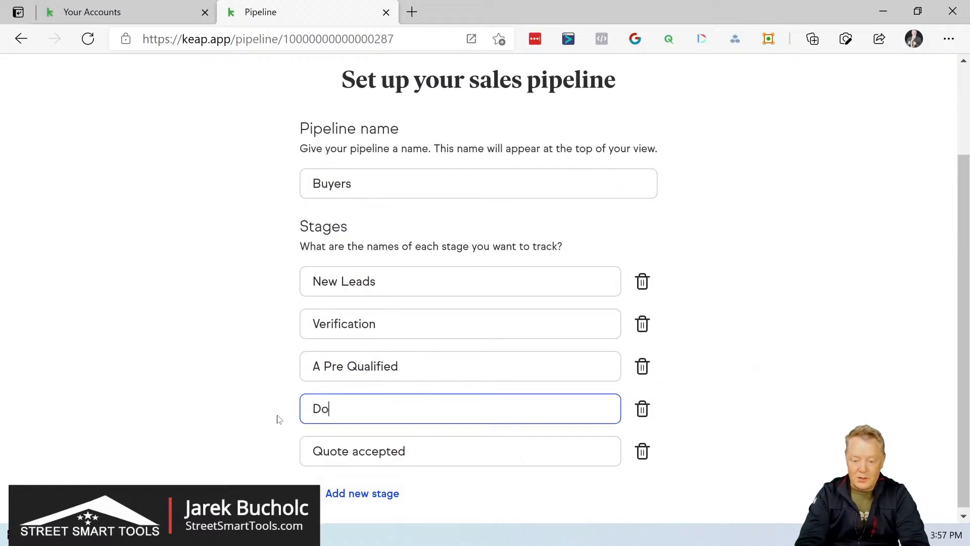
{"action": "type", "text": "cu"}
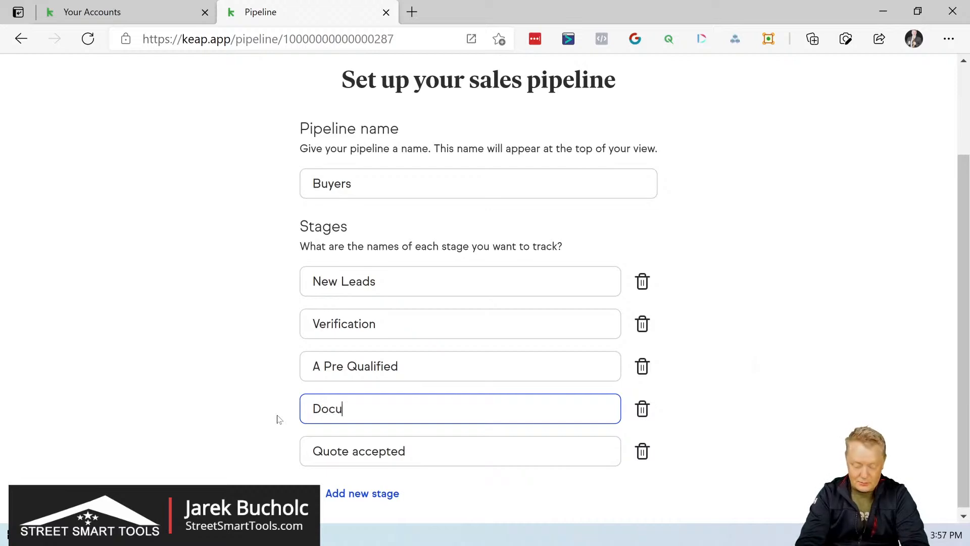
{"action": "type", "text": "mentation"}
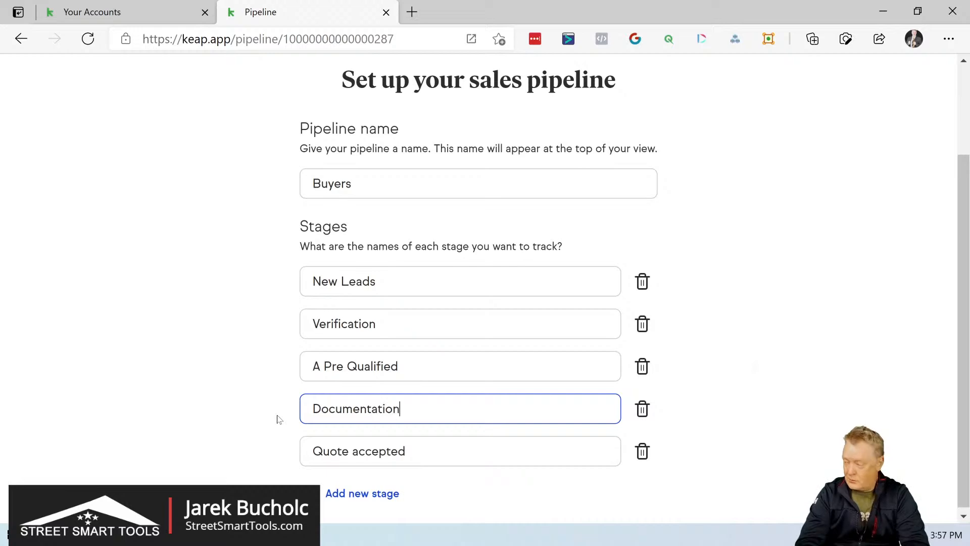
{"action": "type", "text": "s"}
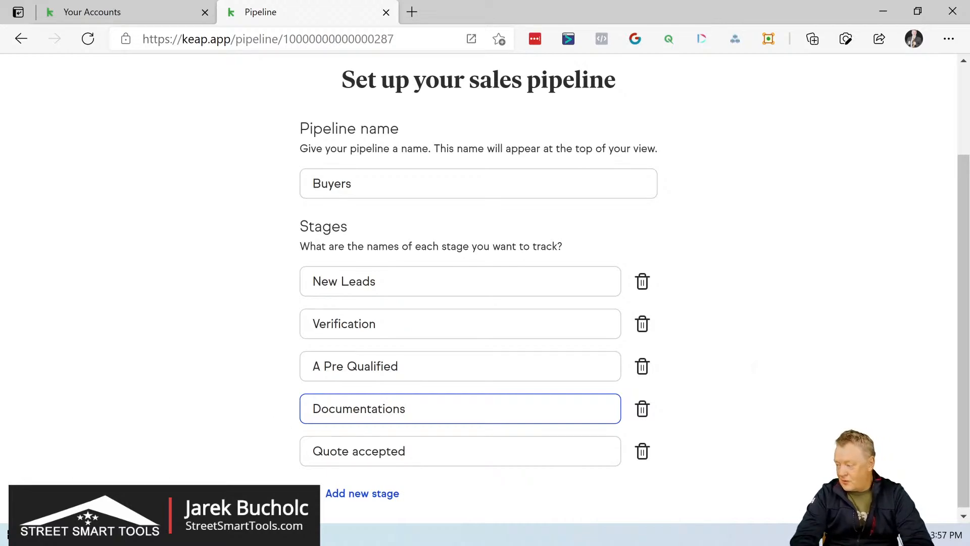
- Rename the fifth stage, Quote accepted, to "Doc Verification"
{"action": "key", "text": "Tab"}
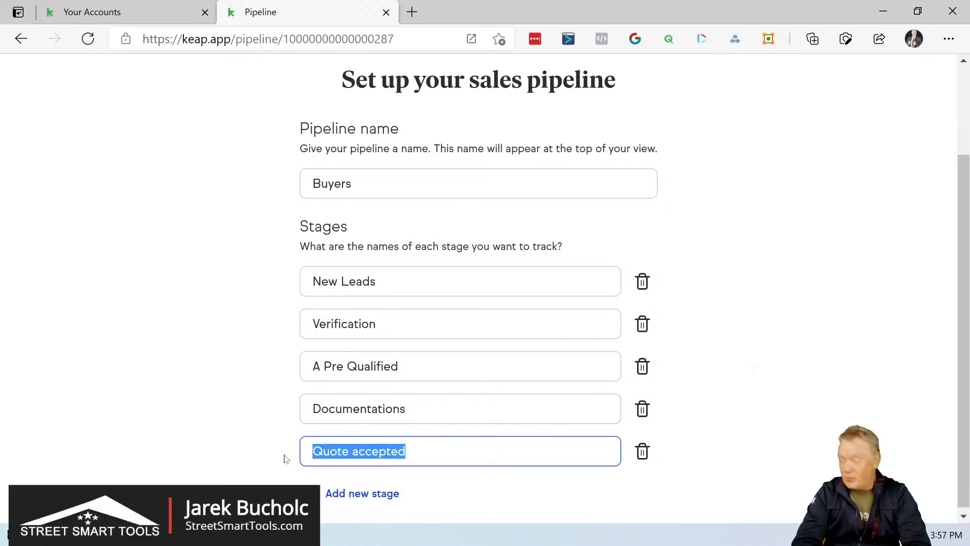
{"action": "type", "text": "Do"}
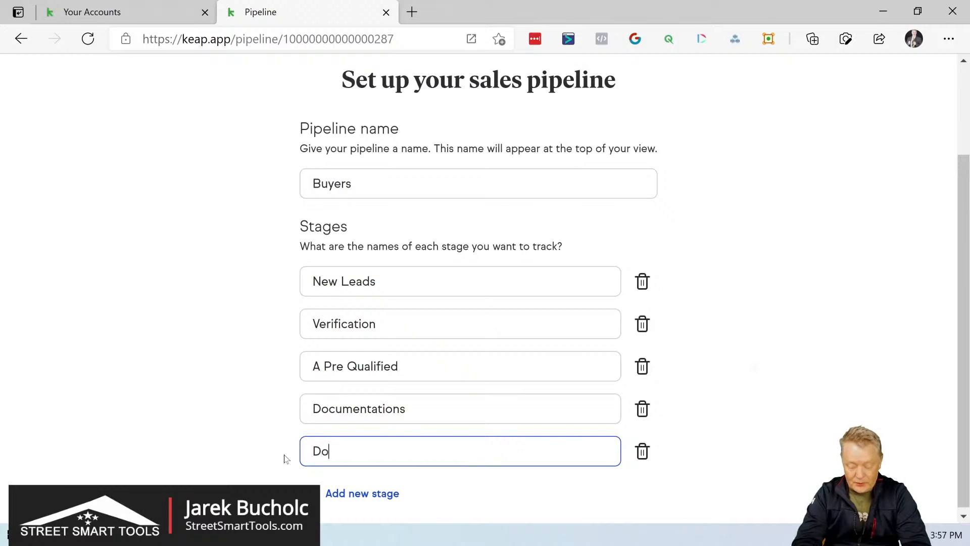
{"action": "type", "text": "c V"}
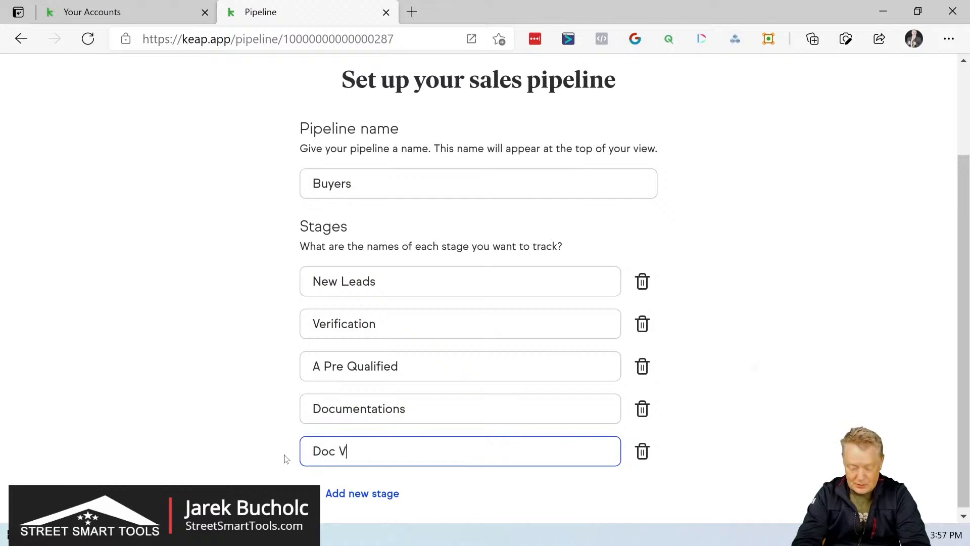
{"action": "type", "text": "erification"}
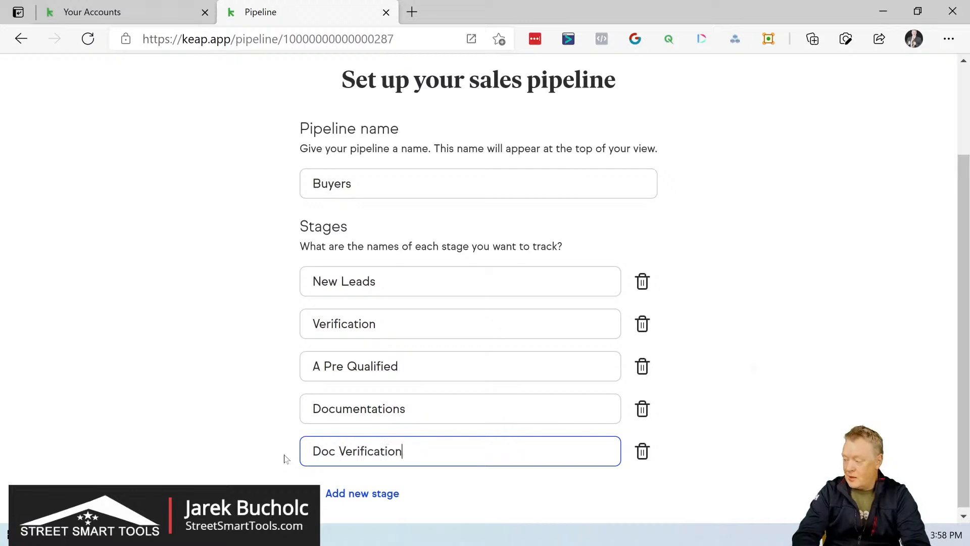
- Add a sixth stage after Doc Verification and name it "Closing"
{"action": "left_click", "coordinate": [347, 494]}
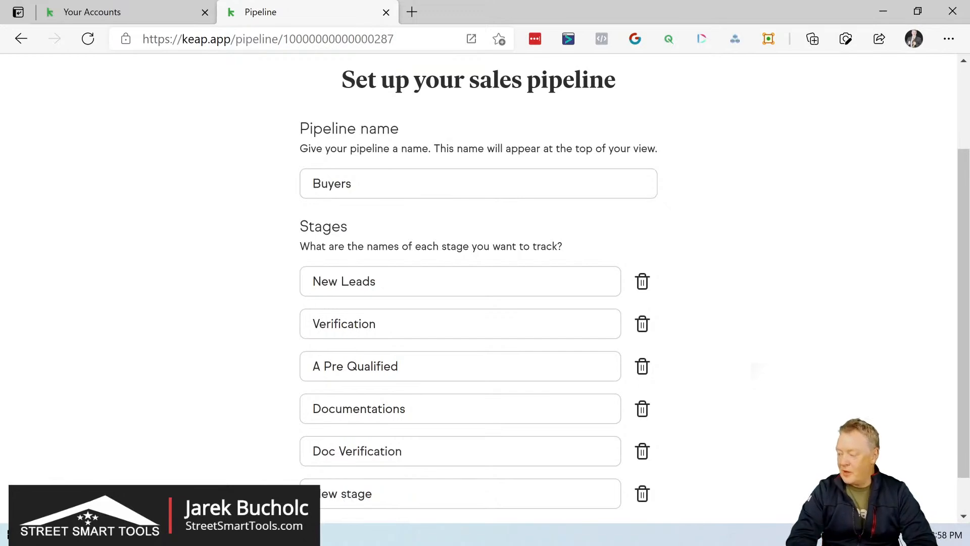
{"action": "left_click_drag", "start_coordinate": [379, 494], "coordinate": [309, 494]}
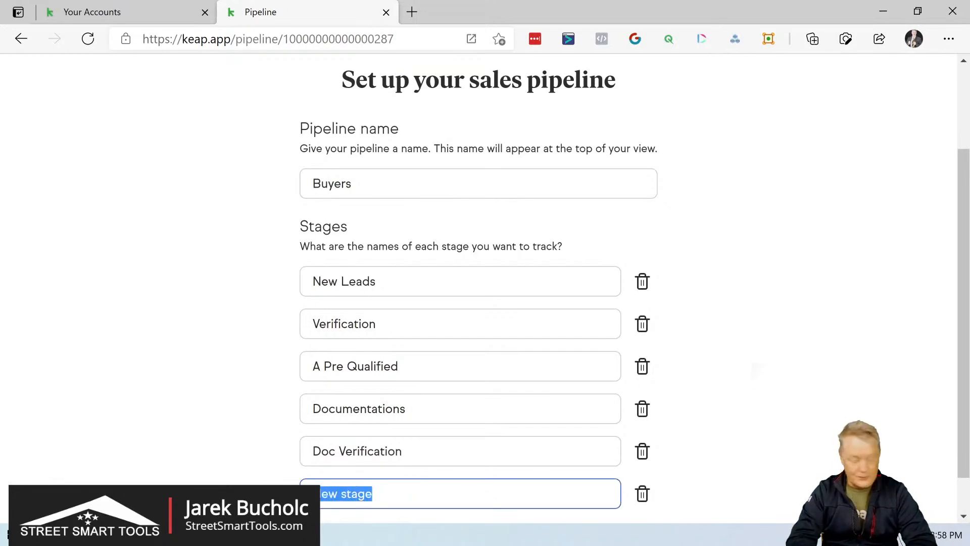
{"action": "key", "text": "BackSpace"}
{"action": "type", "text": "Closing"}
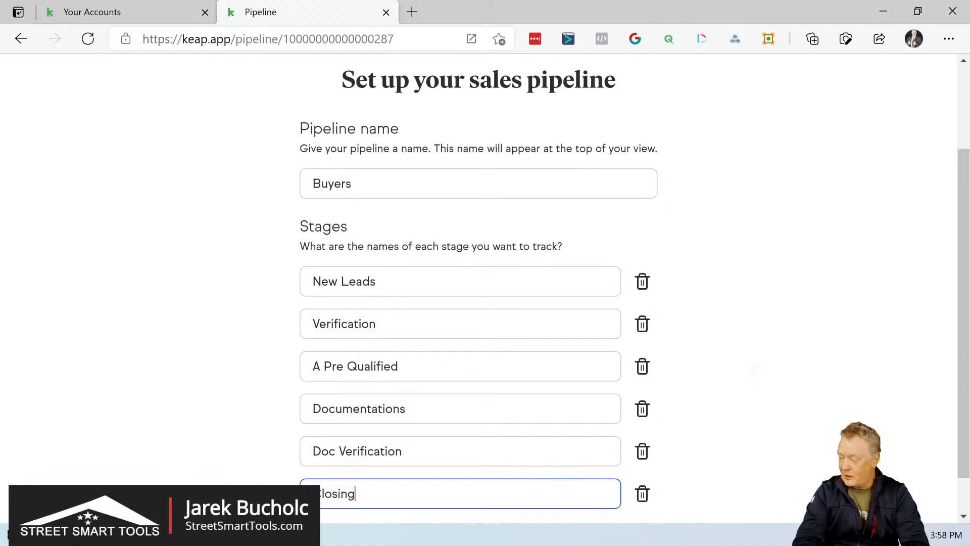
- Add a seventh stage after Closing and name it "Won"
{"action": "scroll", "coordinate": [357, 495], "scroll_direction": "down", "scroll_amount": 1}
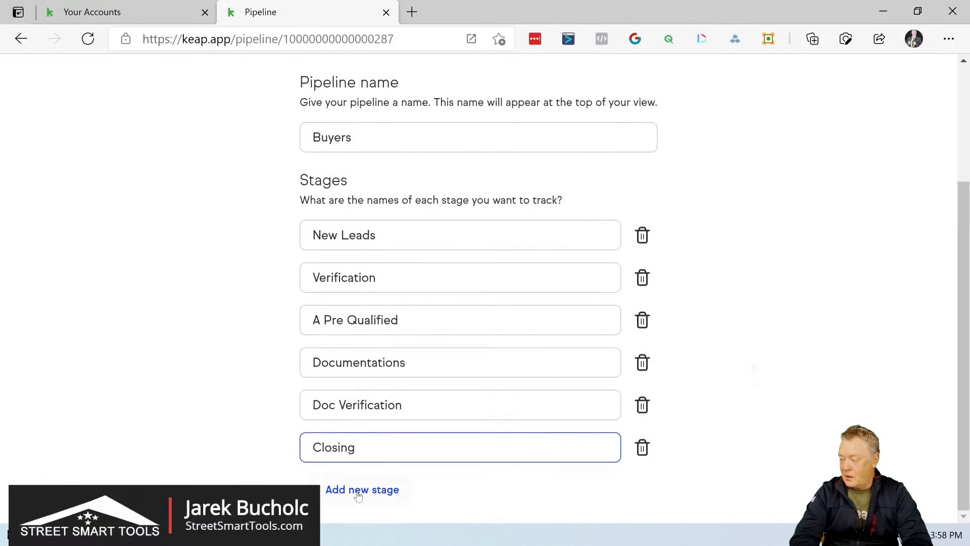
{"action": "left_click", "coordinate": [358, 490]}
{"action": "key", "text": "ctrl+a"}
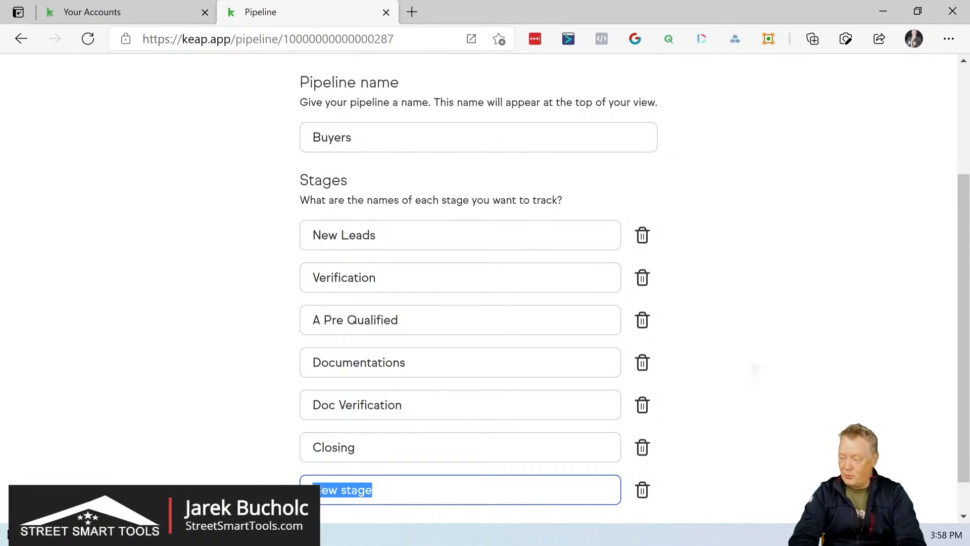
{"action": "type", "text": "Won"}
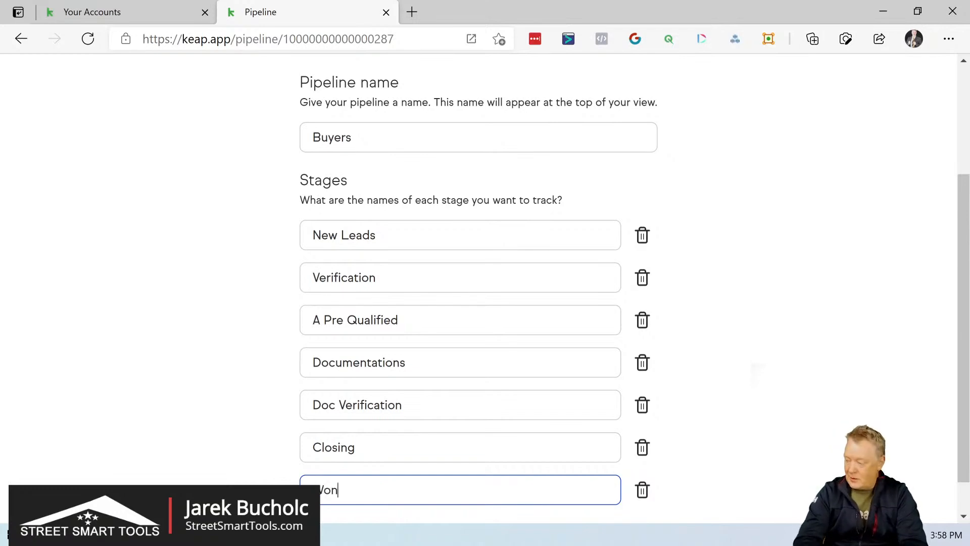
{"action": "scroll", "coordinate": [359, 467], "scroll_direction": "down", "scroll_amount": 1}
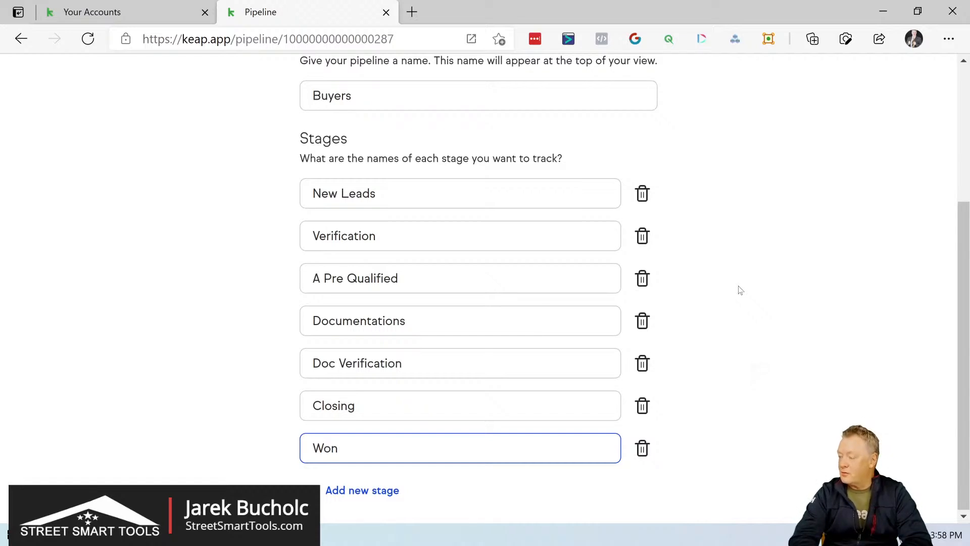
- Save the new pipeline, then move Buyers ahead of Buyers Project in the pipeline order and save the order
{"action": "scroll", "coordinate": [741, 289], "scroll_direction": "up", "scroll_amount": 1}
{"action": "scroll", "coordinate": [740, 289], "scroll_direction": "up", "scroll_amount": 4}
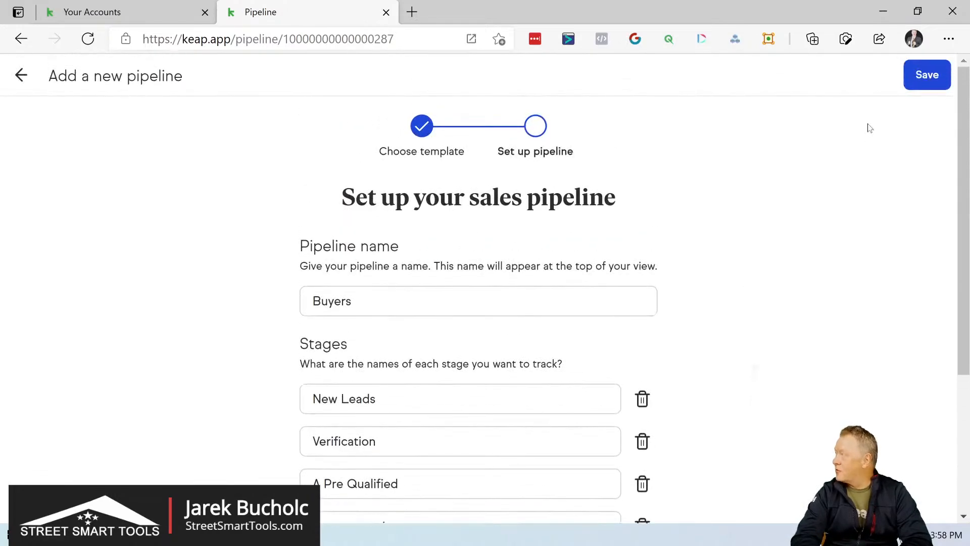
{"action": "left_click", "coordinate": [929, 82]}
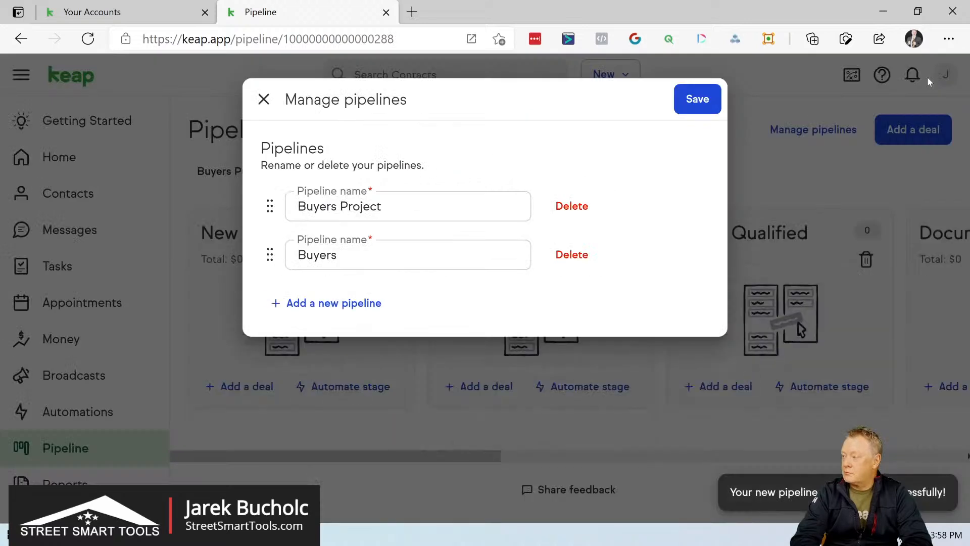
{"action": "left_click_drag", "start_coordinate": [275, 256], "coordinate": [270, 205]}
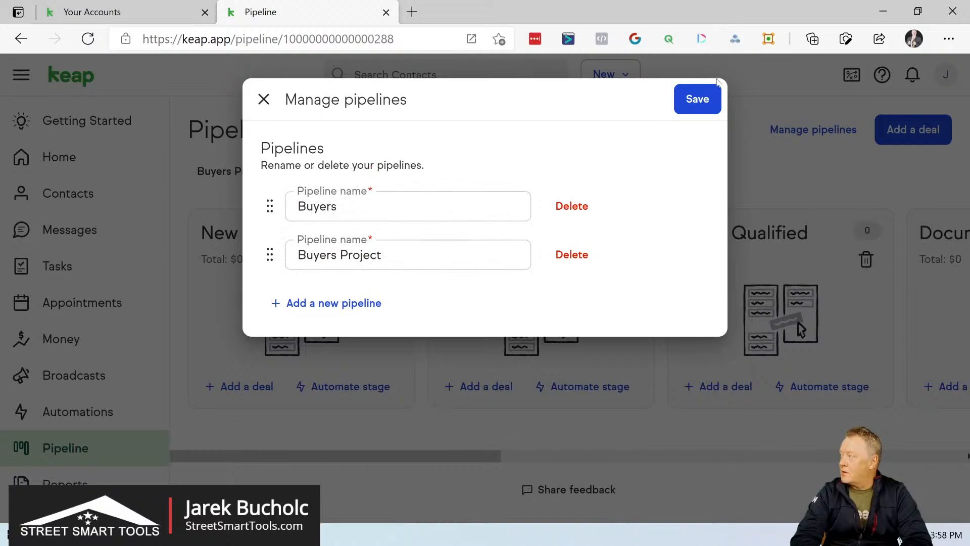
{"action": "left_click", "coordinate": [705, 97]}
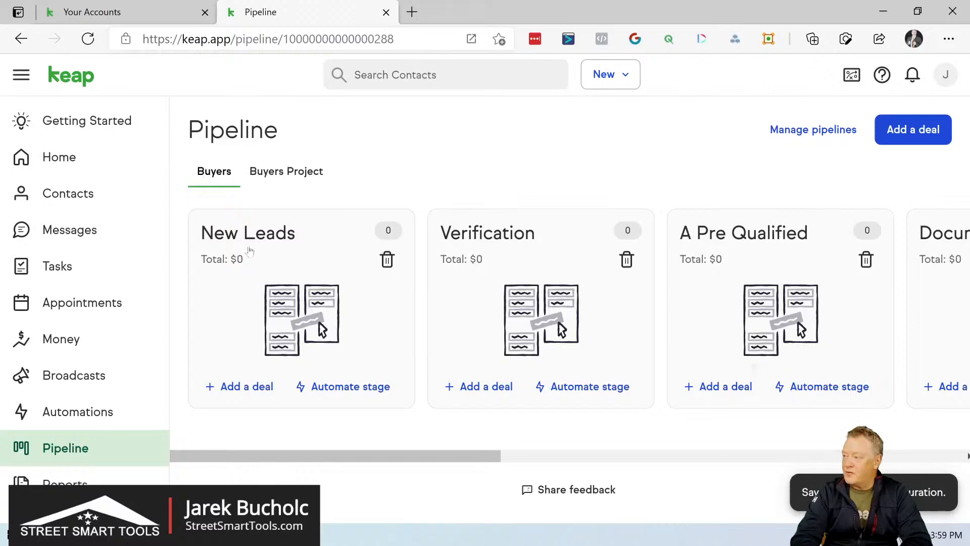
- Add a stage named "Lost" after Won in the Buyers pipeline and save it
{"action": "scroll", "coordinate": [332, 275], "scroll_direction": "right", "scroll_amount": 8}
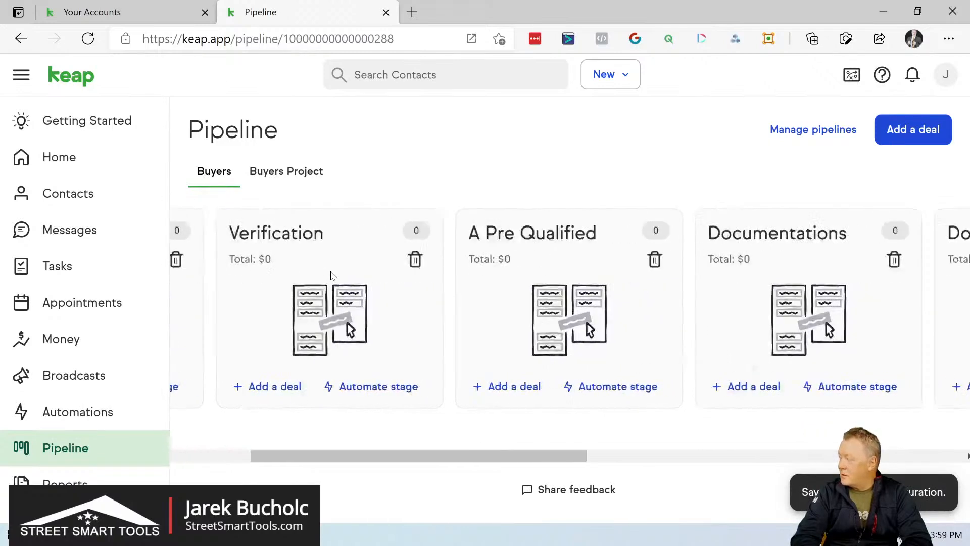
{"action": "scroll", "coordinate": [332, 275], "scroll_direction": "right", "scroll_amount": 10}
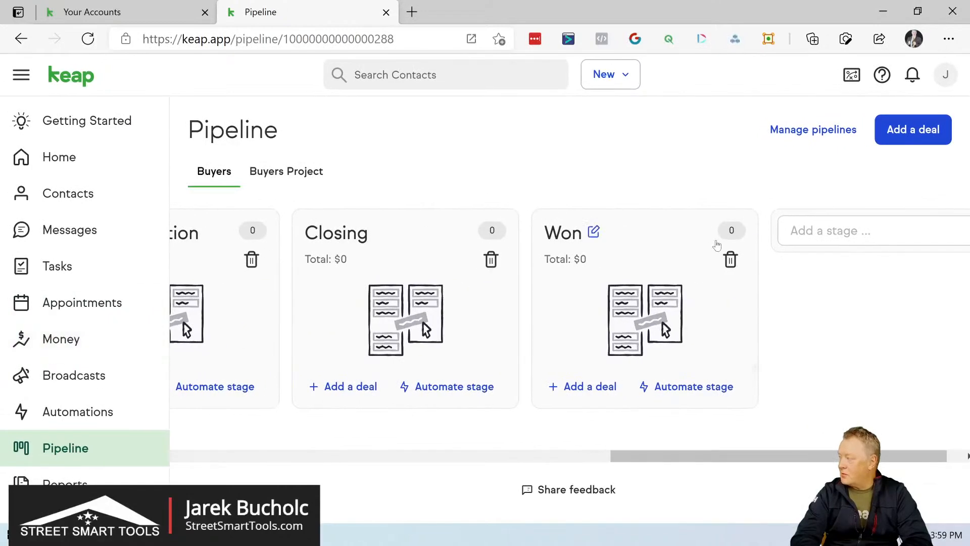
{"action": "left_click", "coordinate": [848, 230]}
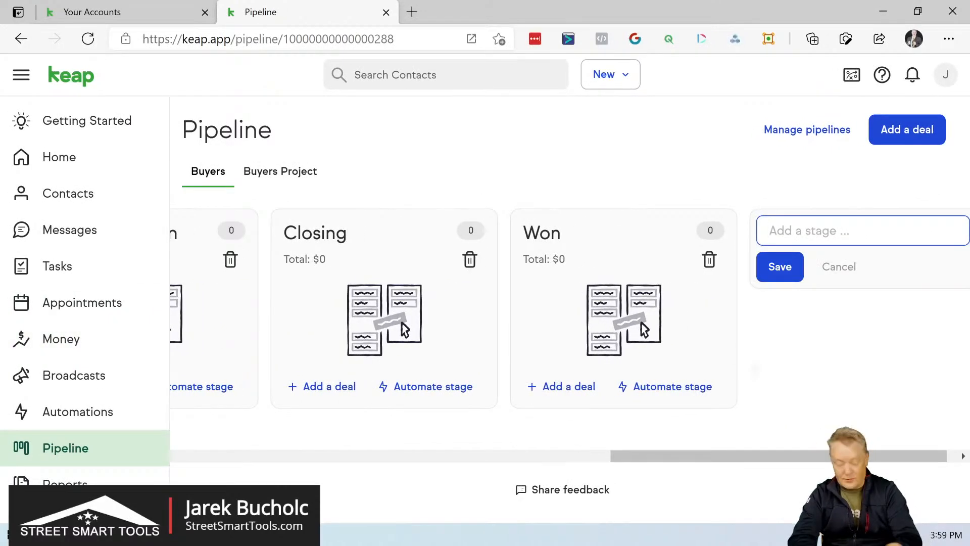
{"action": "type", "text": "Los"}
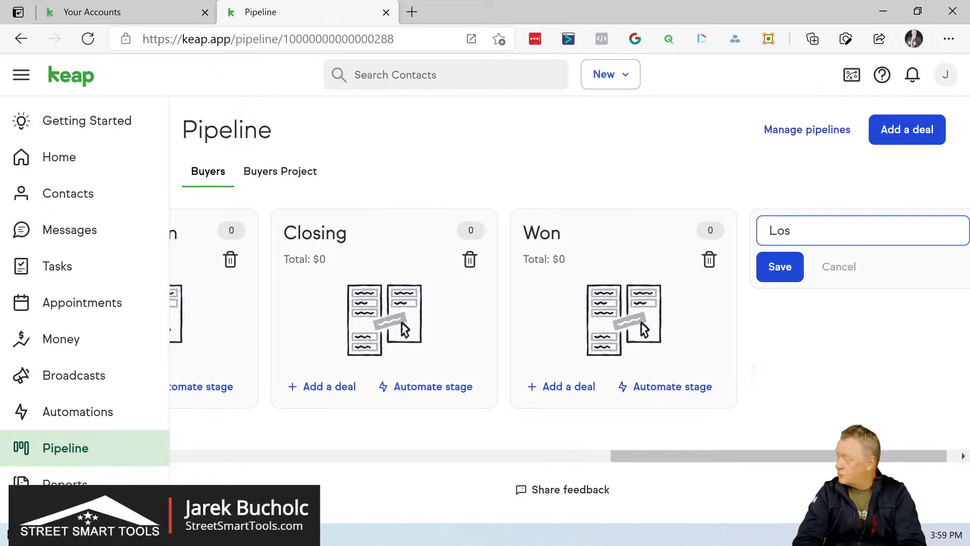
{"action": "type", "text": "t"}
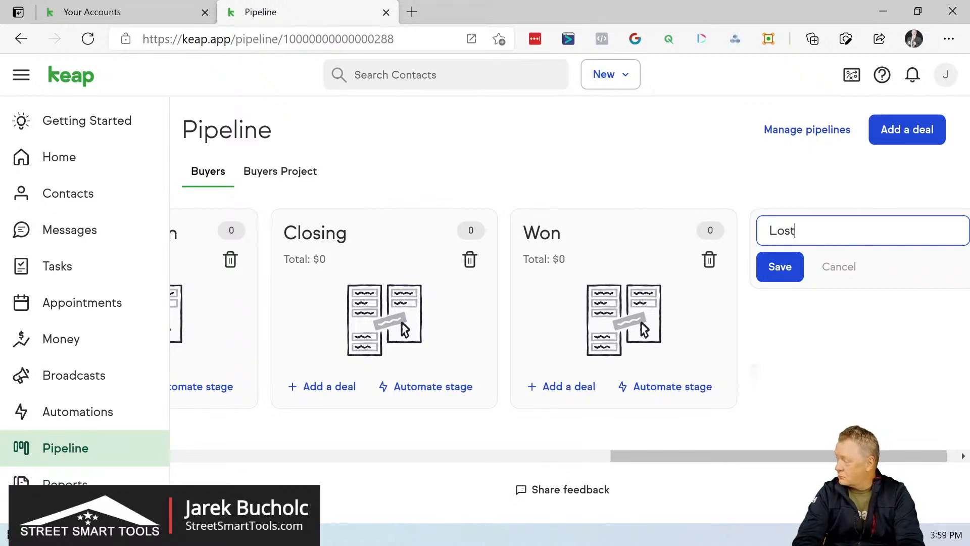
{"action": "left_click", "coordinate": [791, 273]}
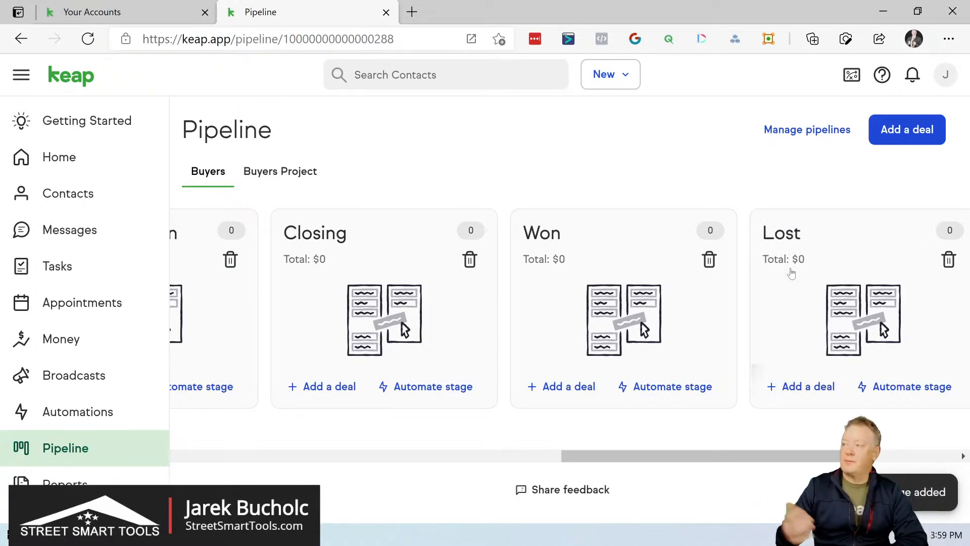
- Review all the stages of the Buyers pipeline, from New Leads through Lost
{"action": "scroll", "coordinate": [754, 259], "scroll_direction": "left", "scroll_amount": 1}
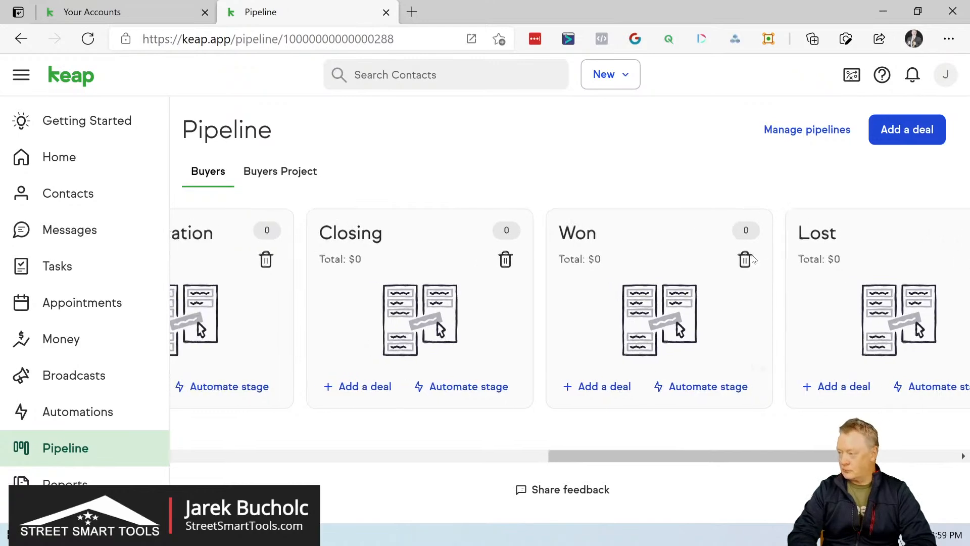
{"action": "scroll", "coordinate": [754, 259], "scroll_direction": "left", "scroll_amount": 10}
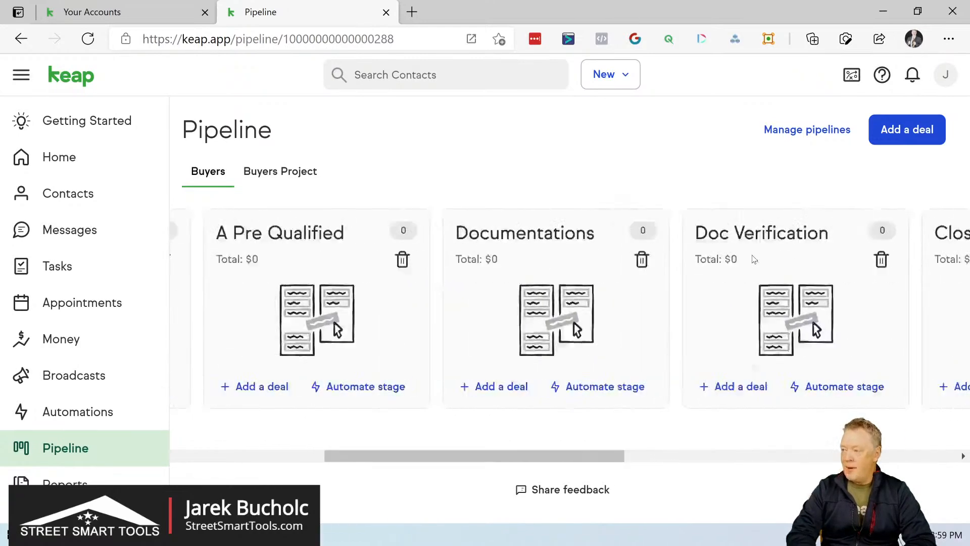
{"action": "scroll", "coordinate": [754, 260], "scroll_direction": "left", "scroll_amount": 8}
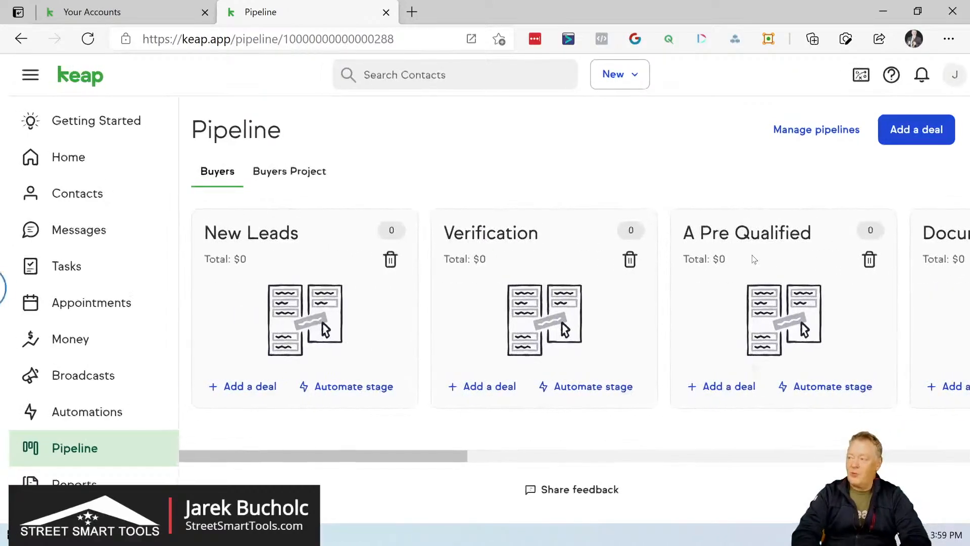
{"action": "scroll", "coordinate": [754, 260], "scroll_direction": "right", "scroll_amount": 1}
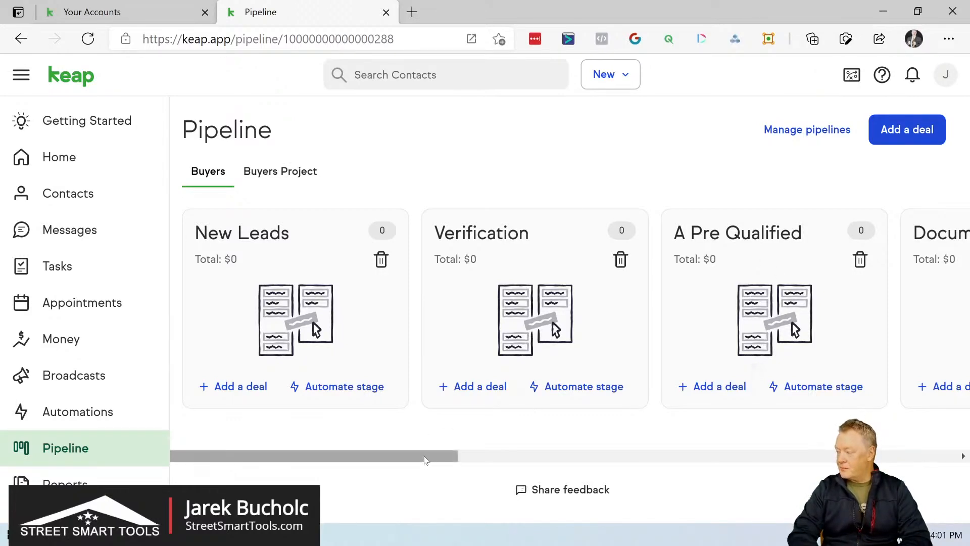
{"action": "left_click_drag", "start_coordinate": [425, 459], "coordinate": [503, 452]}
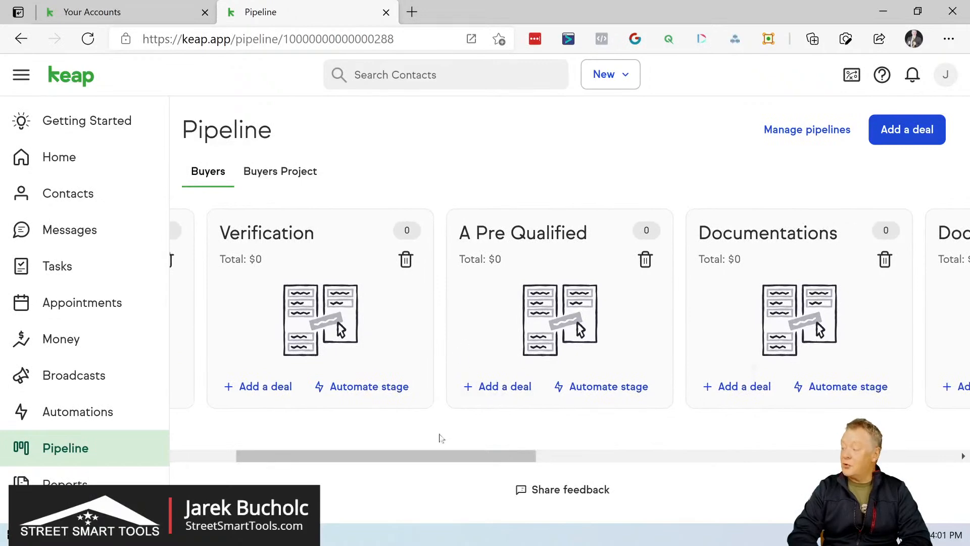
{"action": "left_click_drag", "start_coordinate": [446, 462], "coordinate": [662, 419]}
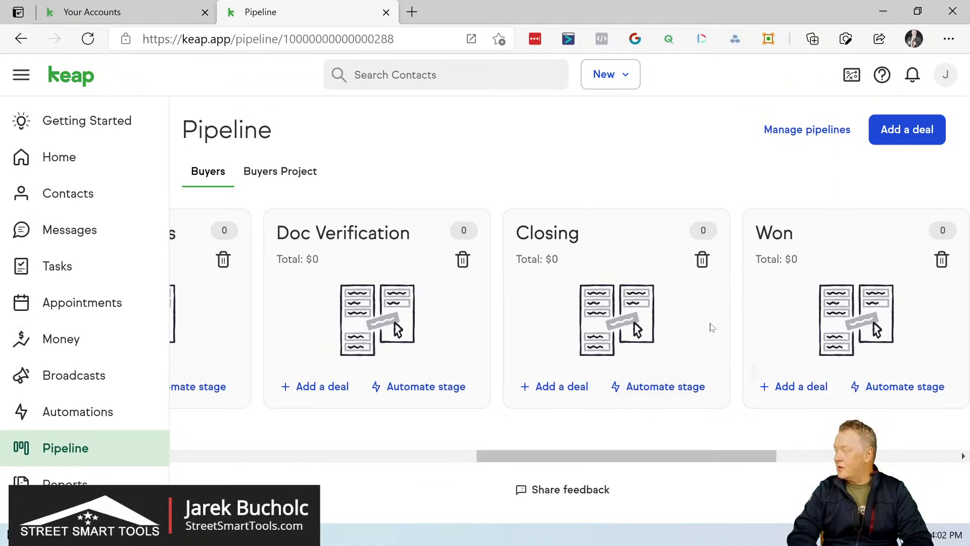
{"action": "scroll", "coordinate": [711, 328], "scroll_direction": "right", "scroll_amount": 2}
{"action": "scroll", "coordinate": [710, 327], "scroll_direction": "right", "scroll_amount": 3}
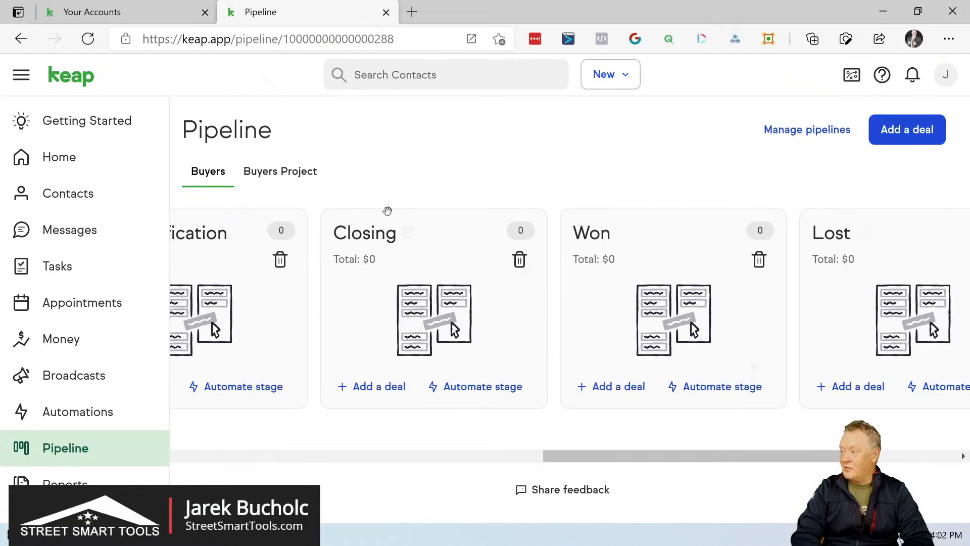
{"action": "mouse_move", "coordinate": [520, 232]}
{"action": "left_mouse_down"}
{"action": "mouse_move", "coordinate": [671, 231]}
{"action": "mouse_move", "coordinate": [525, 231]}
{"action": "left_mouse_up"}
{"action": "mouse_move", "coordinate": [451, 226]}
{"action": "left_mouse_down"}
{"action": "mouse_move", "coordinate": [713, 208]}
{"action": "mouse_move", "coordinate": [713, 217]}
{"action": "mouse_move", "coordinate": [566, 214]}
{"action": "mouse_move", "coordinate": [394, 242]}
{"action": "mouse_move", "coordinate": [436, 219]}
{"action": "left_mouse_up"}
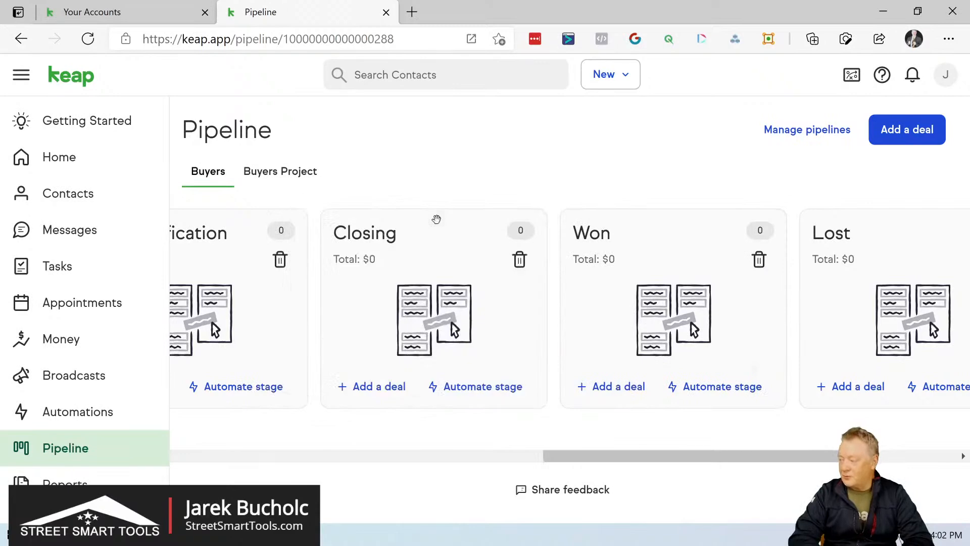
{"action": "scroll", "coordinate": [436, 219], "scroll_direction": "left", "scroll_amount": 10}
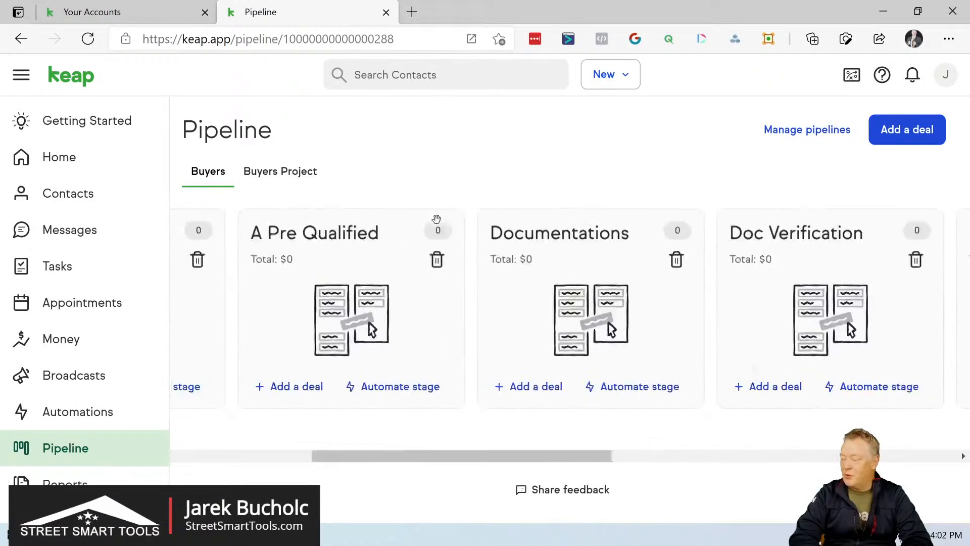
{"action": "scroll", "coordinate": [436, 219], "scroll_direction": "left", "scroll_amount": 5}
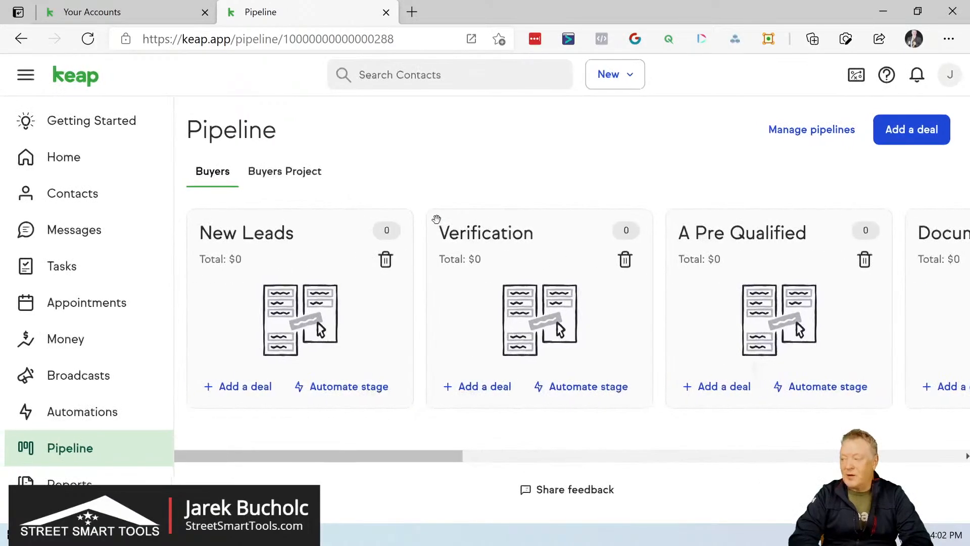
- Start a new deal in the New Leads stage and assign the existing contact to it
{"action": "left_click", "coordinate": [242, 387]}
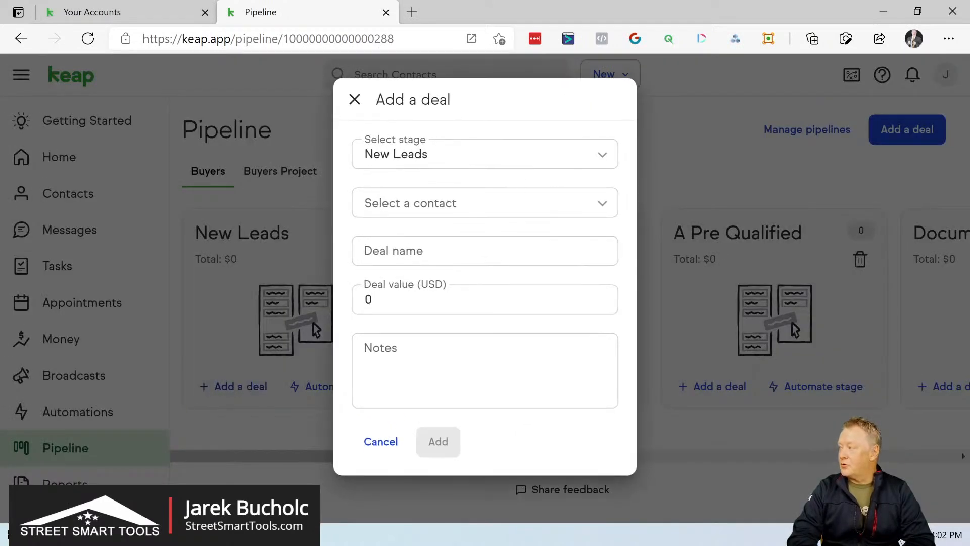
{"action": "left_click", "coordinate": [485, 154]}
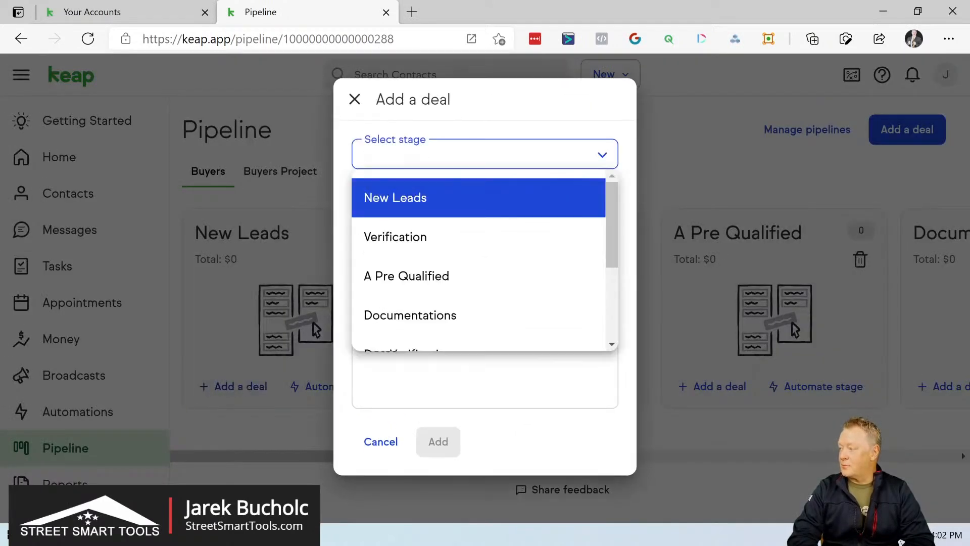
{"action": "left_click", "coordinate": [582, 128]}
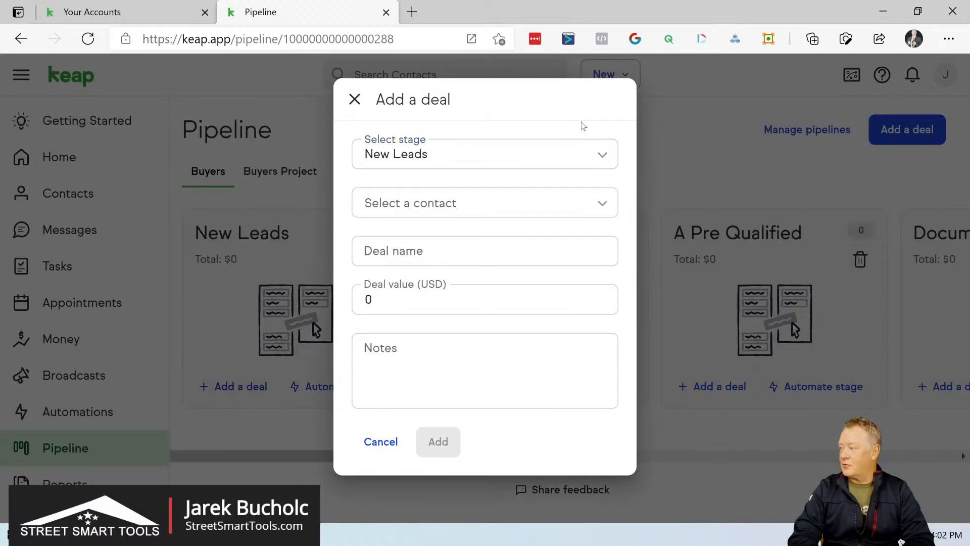
{"action": "left_click", "coordinate": [399, 202]}
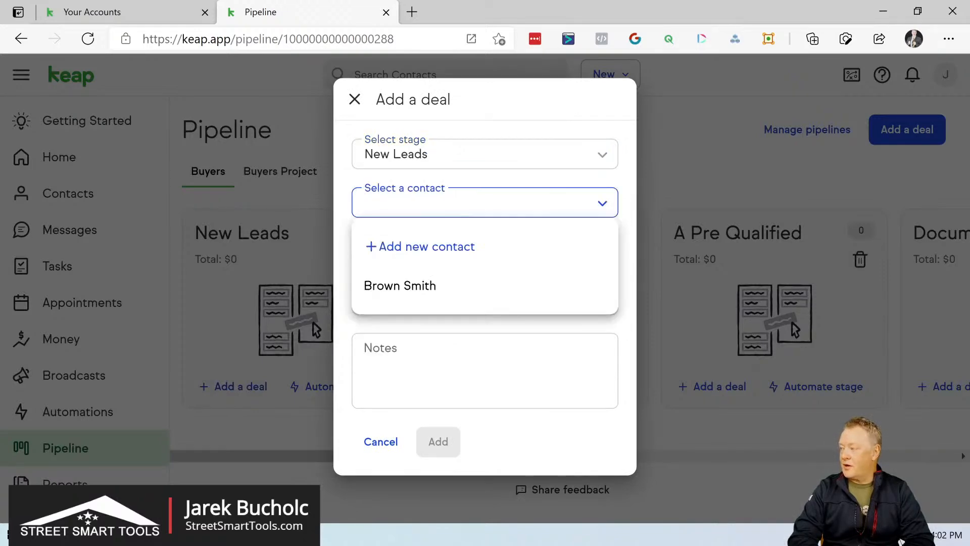
{"action": "left_click", "coordinate": [400, 286]}
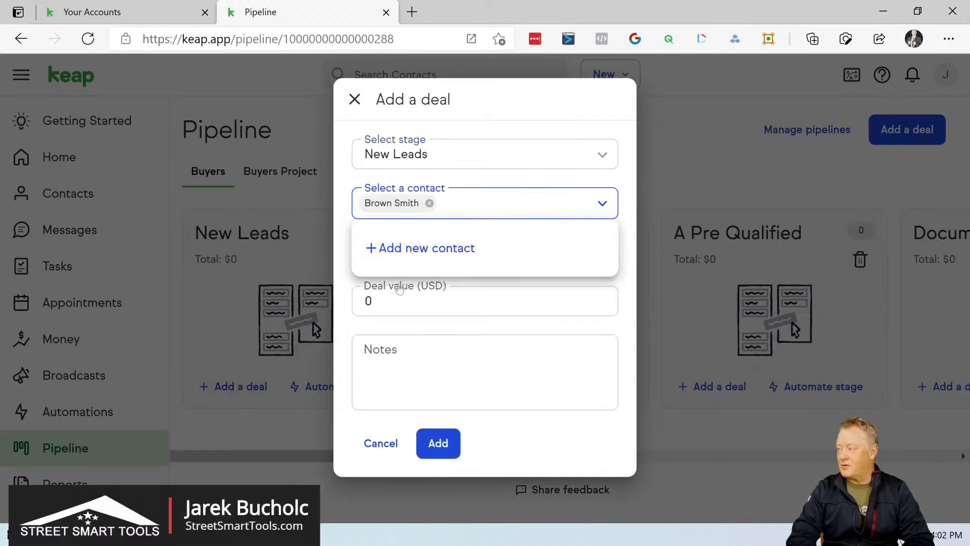
{"action": "left_click", "coordinate": [520, 173]}
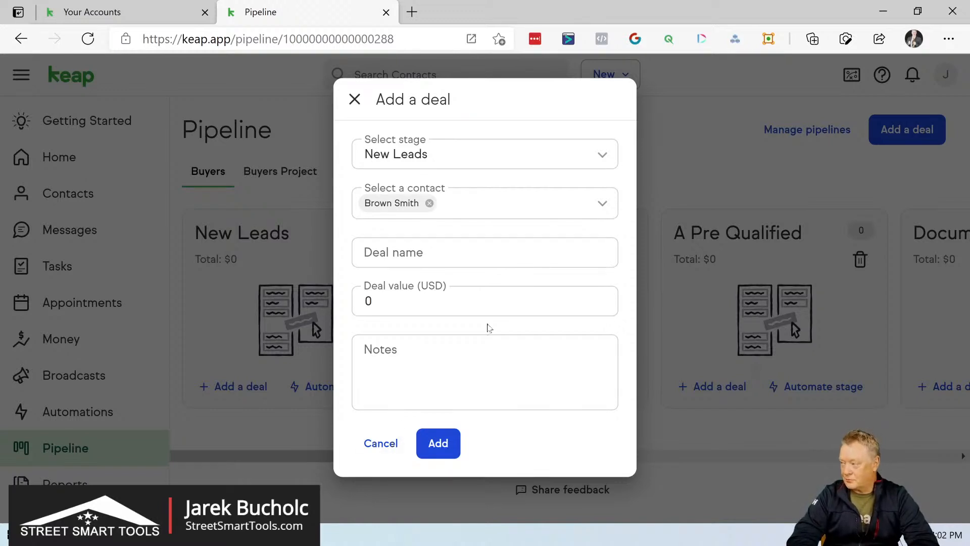
- Set the deal value to 1000 USD and name the deal "Sample deal"
{"action": "double_click", "coordinate": [370, 302]}
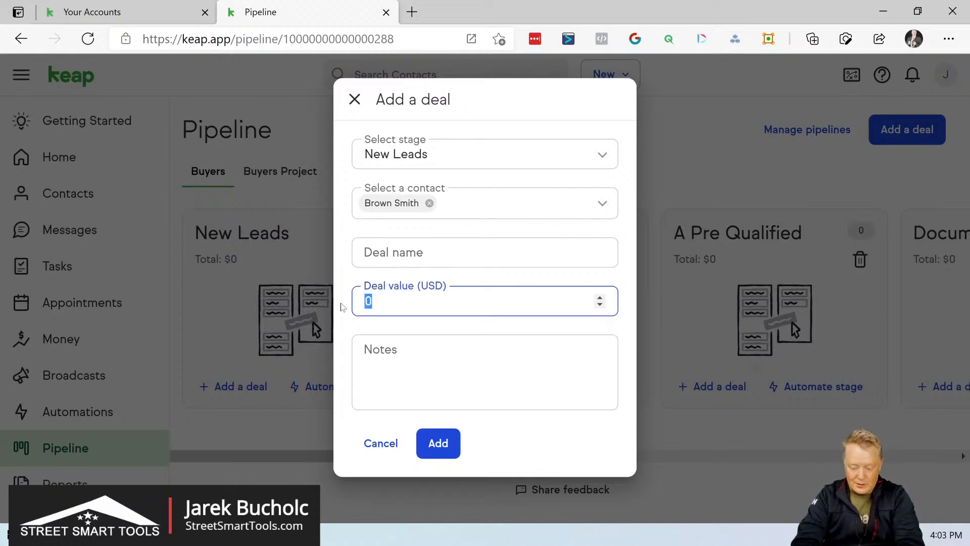
{"action": "type", "text": "1000"}
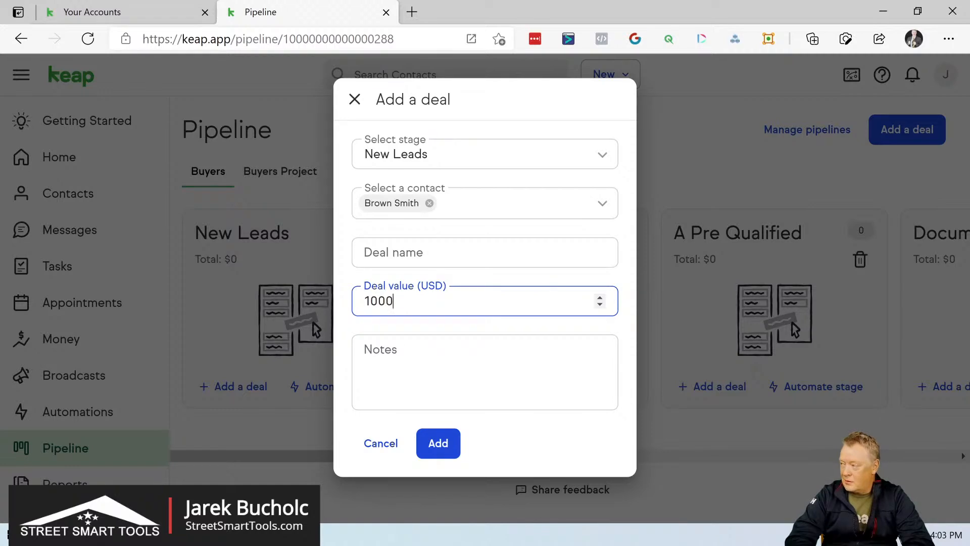
{"action": "key", "text": "Tab"}
{"action": "key", "text": "shift+Tab"}
{"action": "key", "text": "shift+Tab"}
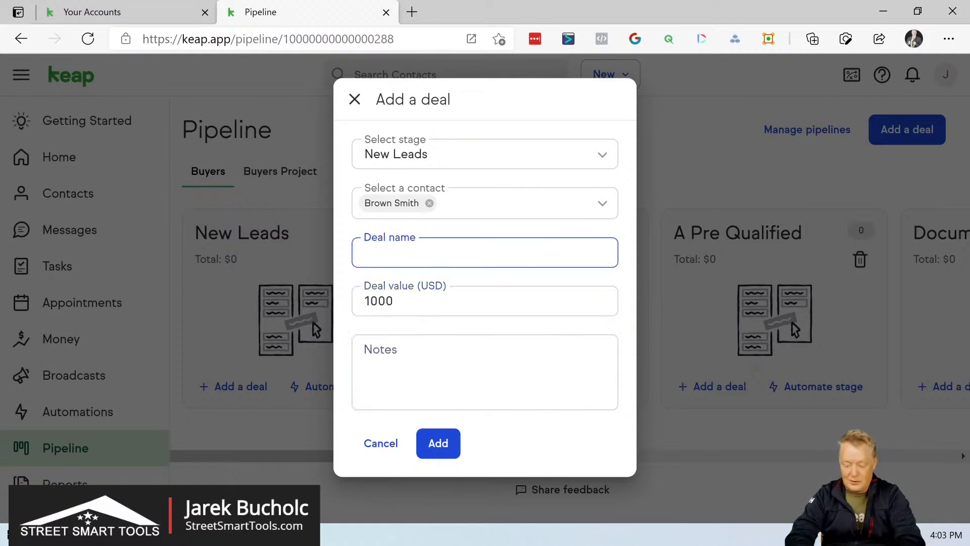
{"action": "type", "text": "Samp"}
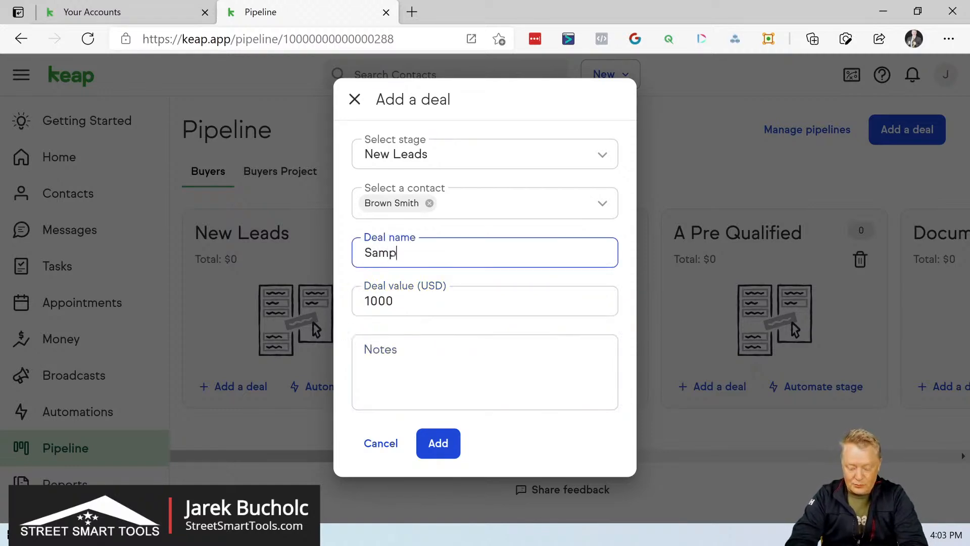
{"action": "type", "text": "le deal"}
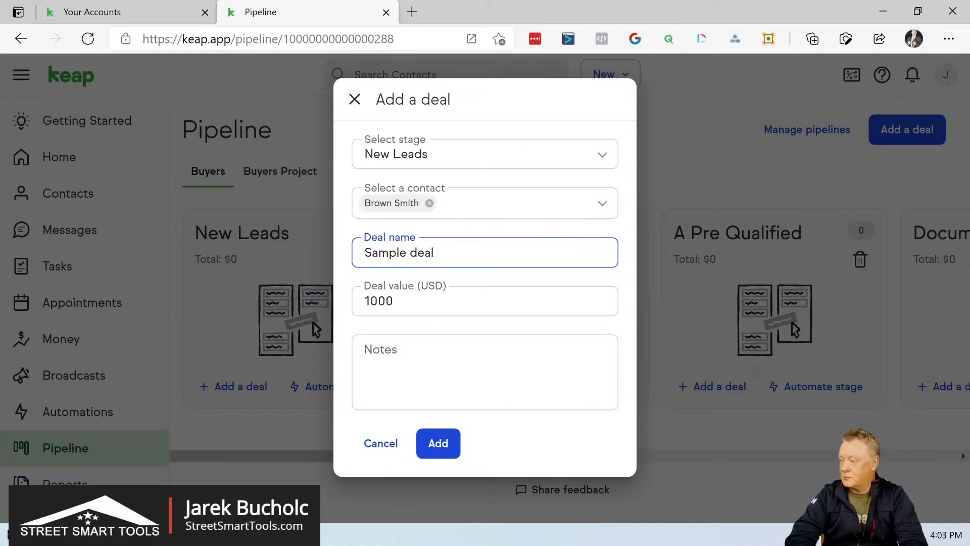
- Enter the note "applied by the form" and add the deal to the pipeline
{"action": "key", "text": "Tab"}
{"action": "key", "text": "Tab"}
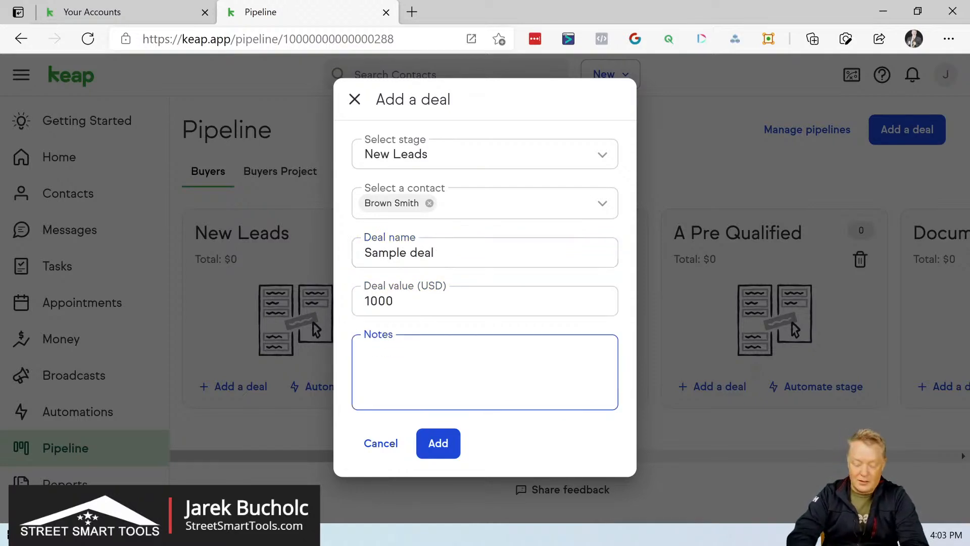
{"action": "type", "text": "applied by the form"}
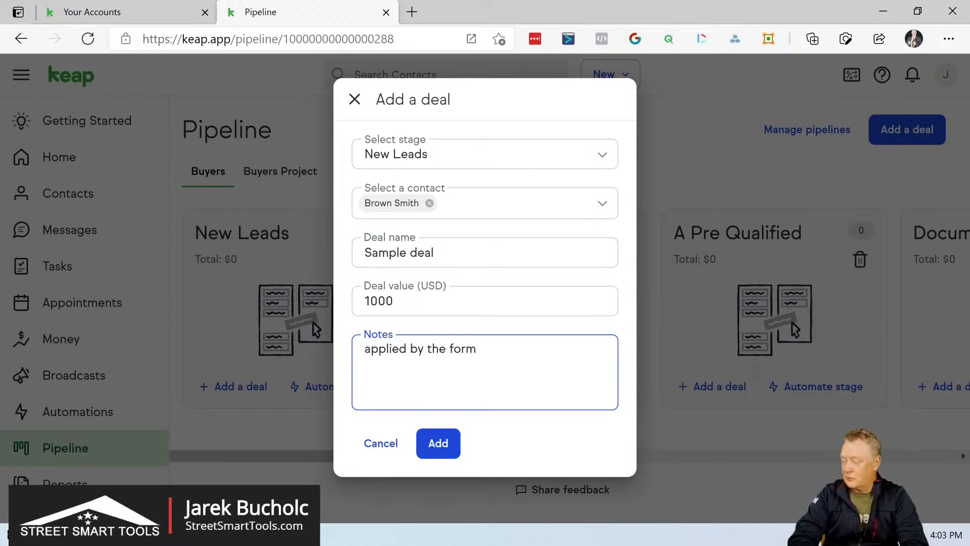
{"action": "left_click", "coordinate": [439, 444]}
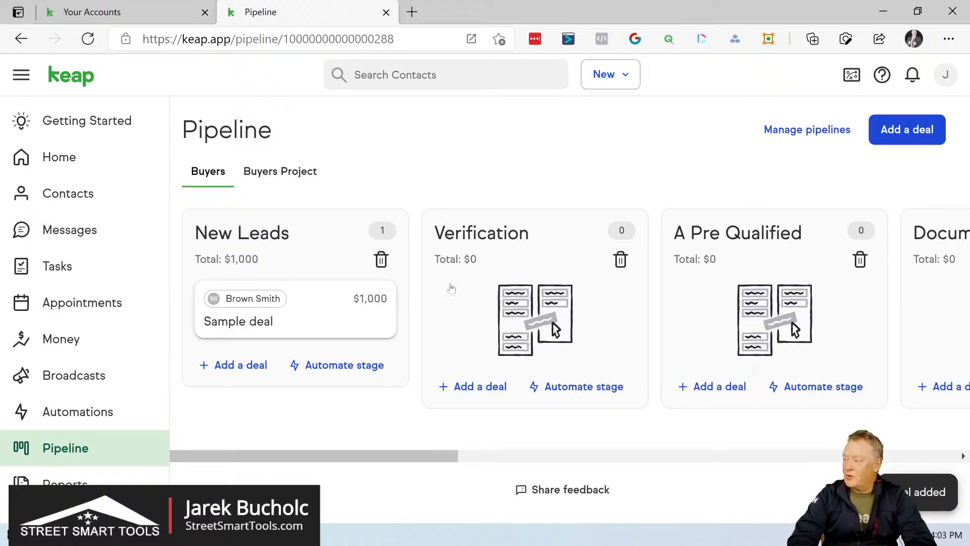
- Move the Sample deal card from the New Leads stage to the Verification stage
{"action": "mouse_move", "coordinate": [303, 300]}
{"action": "left_mouse_down"}
{"action": "mouse_move", "coordinate": [470, 282]}
{"action": "mouse_move", "coordinate": [267, 306]}
{"action": "mouse_move", "coordinate": [293, 309]}
{"action": "left_mouse_up"}
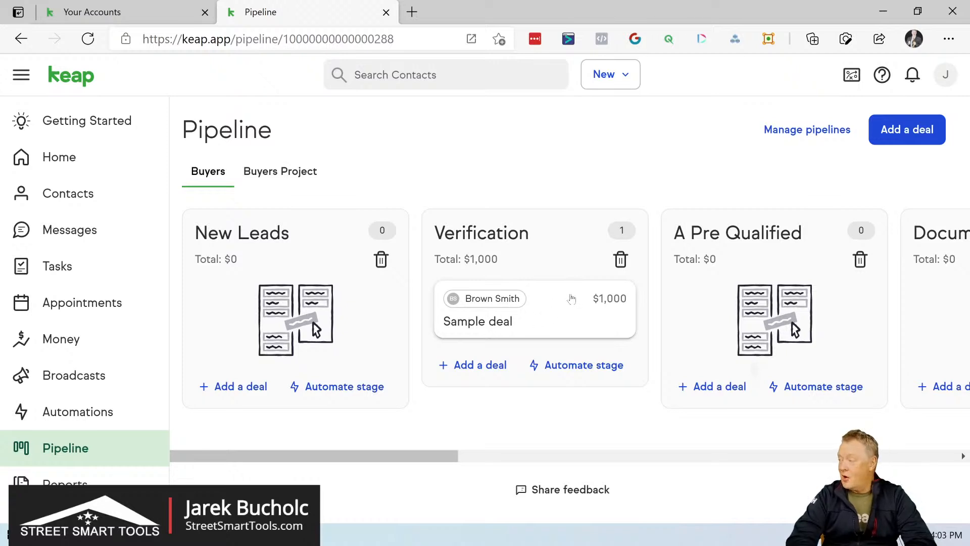
- Open the automations overview and switch from the easy automations to the advanced ones
{"action": "left_click", "coordinate": [108, 414]}
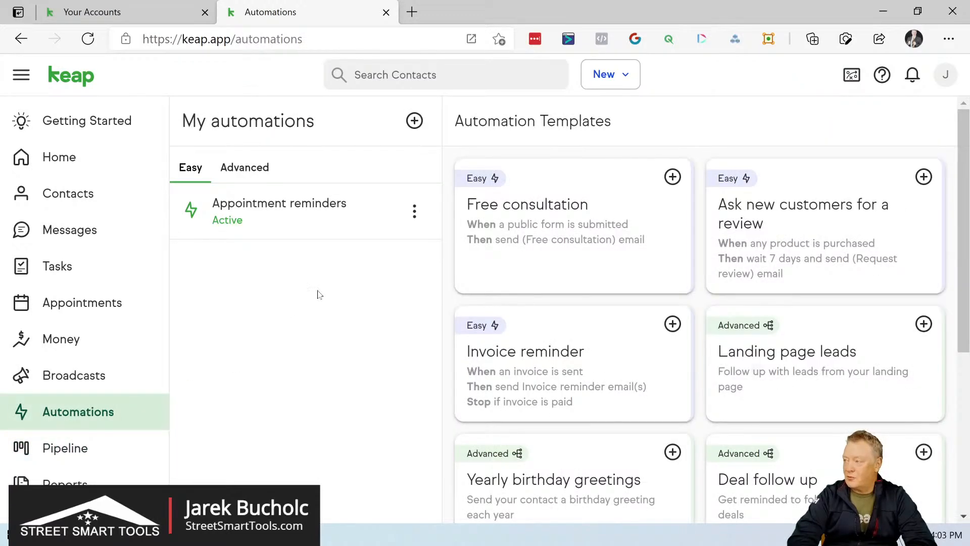
{"action": "scroll", "coordinate": [328, 284], "scroll_direction": "down", "scroll_amount": 1}
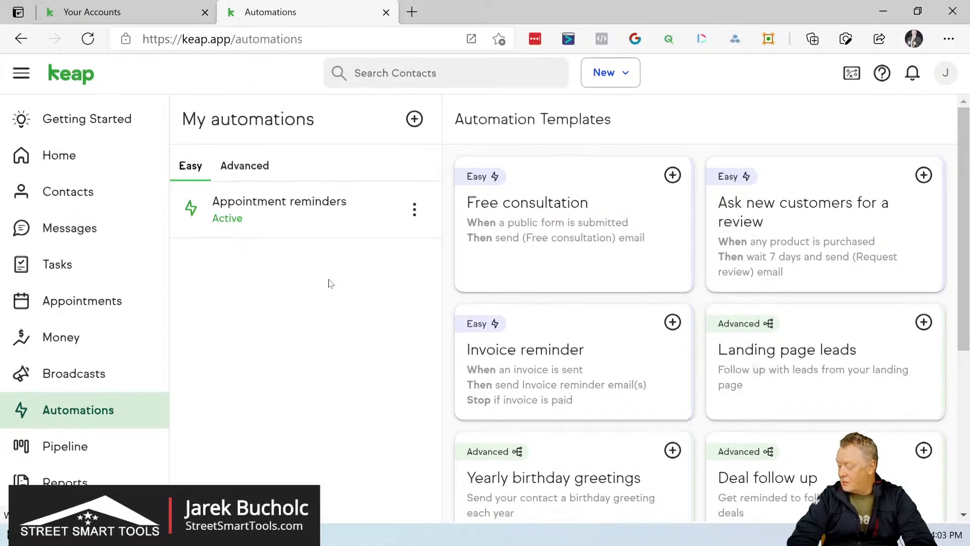
{"action": "scroll", "coordinate": [328, 284], "scroll_direction": "up", "scroll_amount": 1}
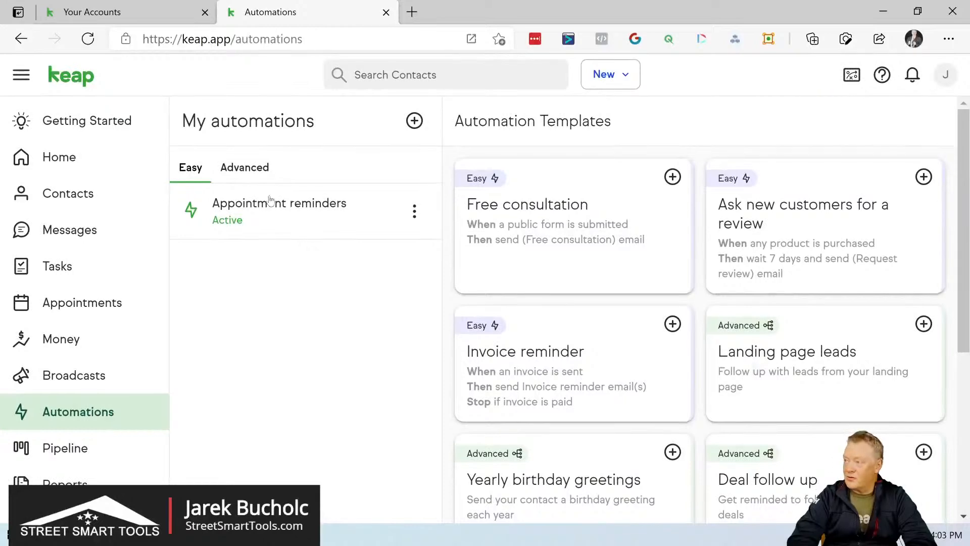
{"action": "left_click", "coordinate": [251, 171]}
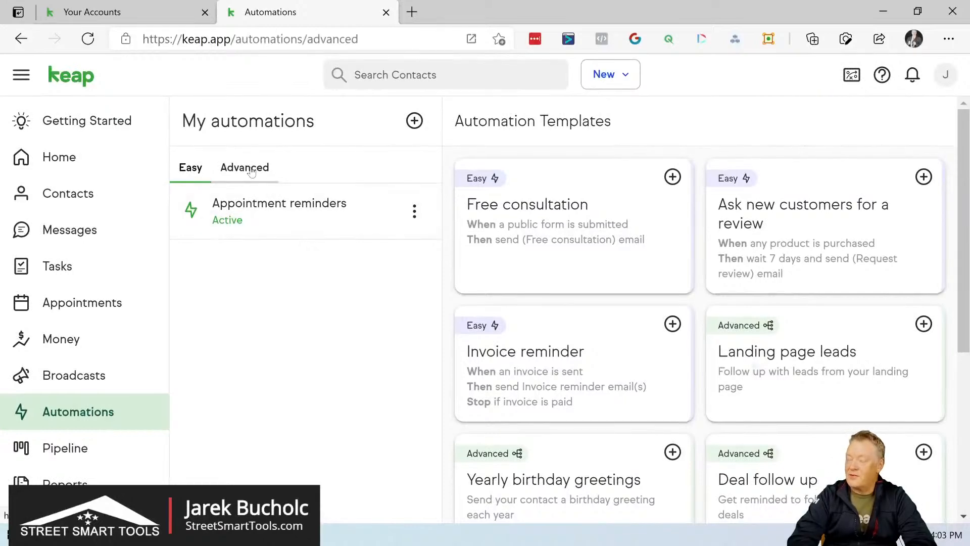